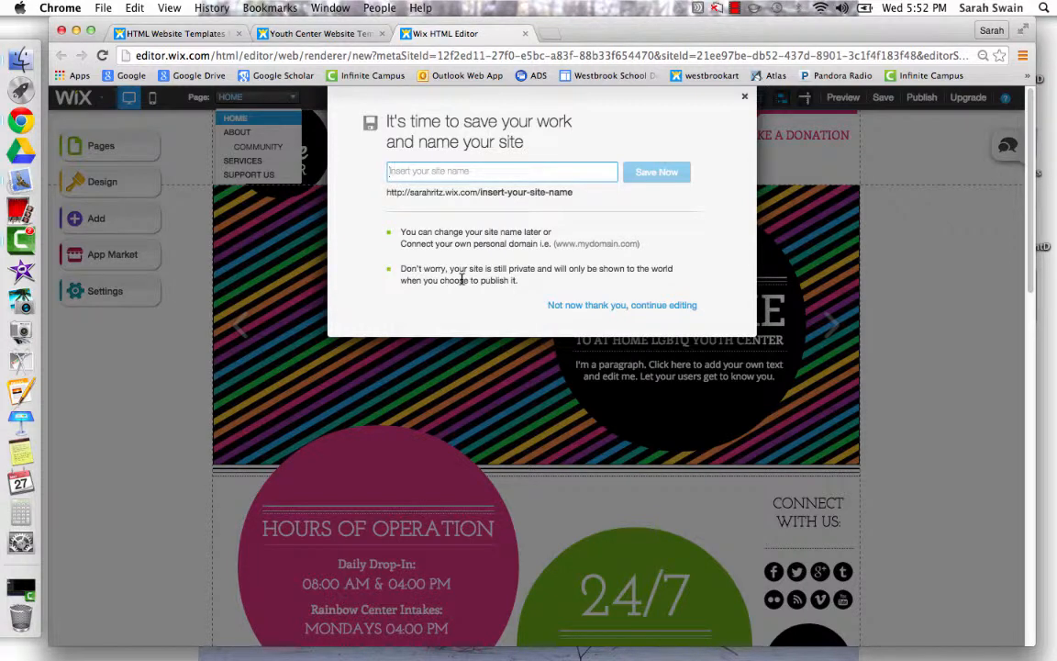
Step: Save the site under the name "arteducation" and dismiss the save confirmation
text(art)
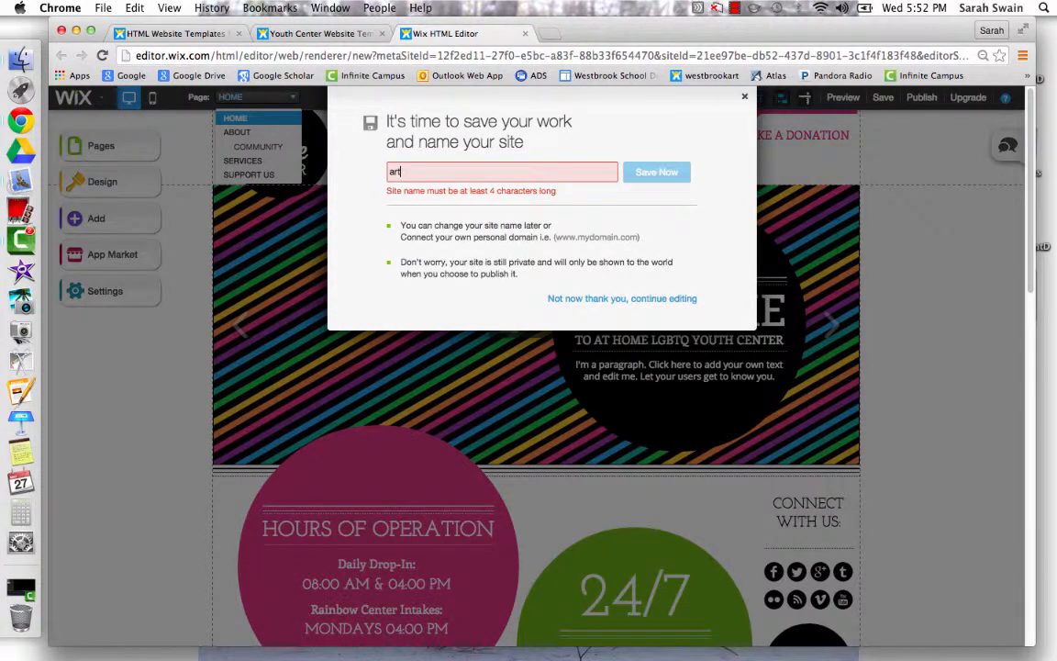
text( education)
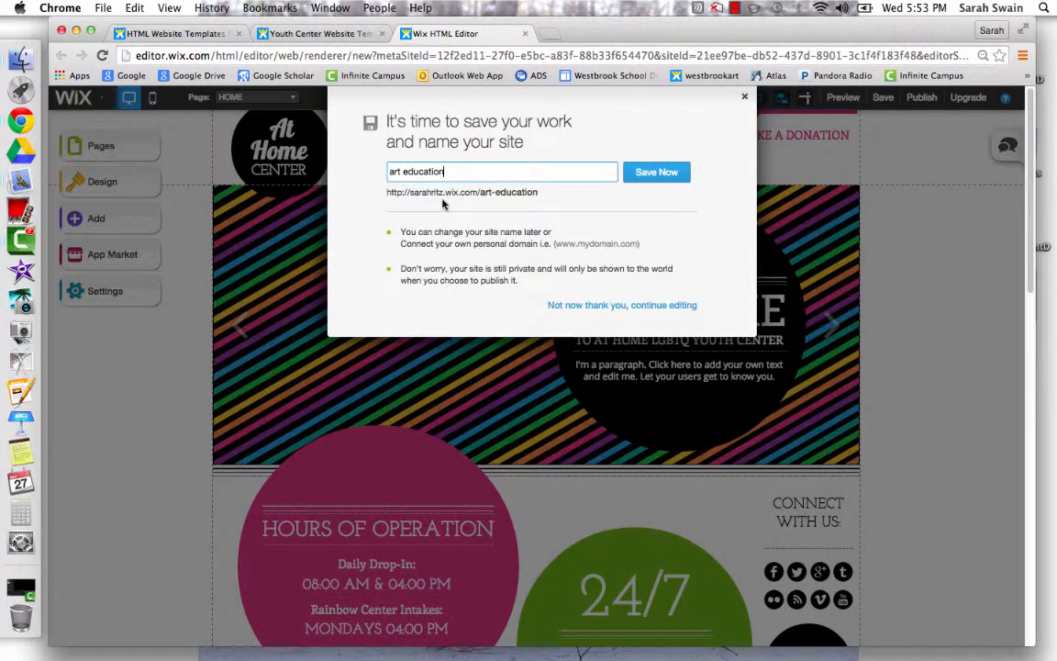
click(402, 171)
key(BackSpace)
key(BackSpace)
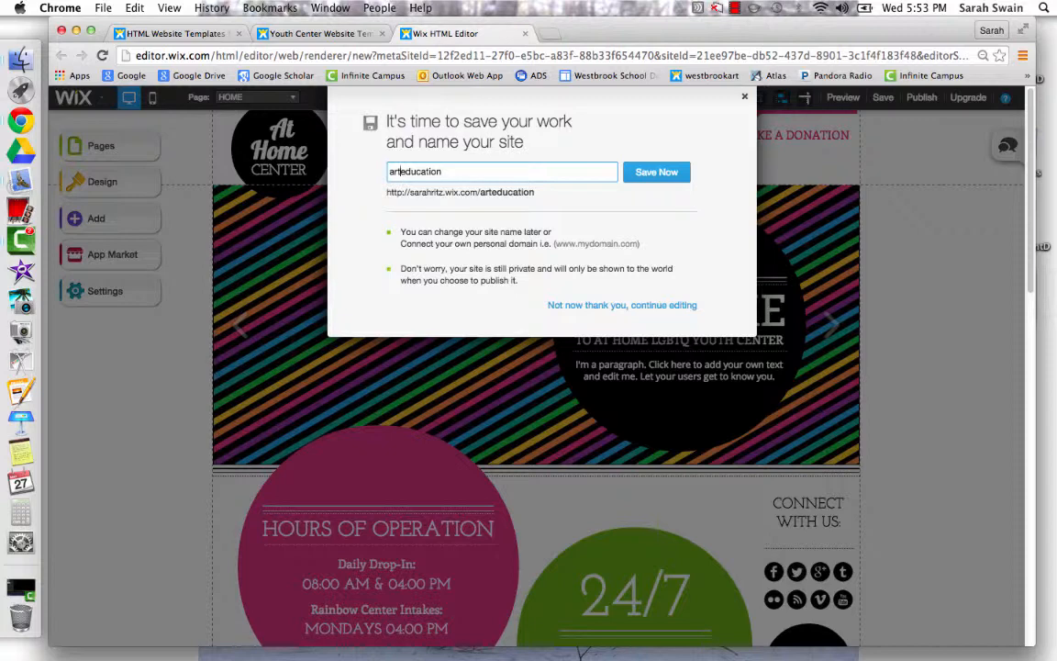
click(674, 172)
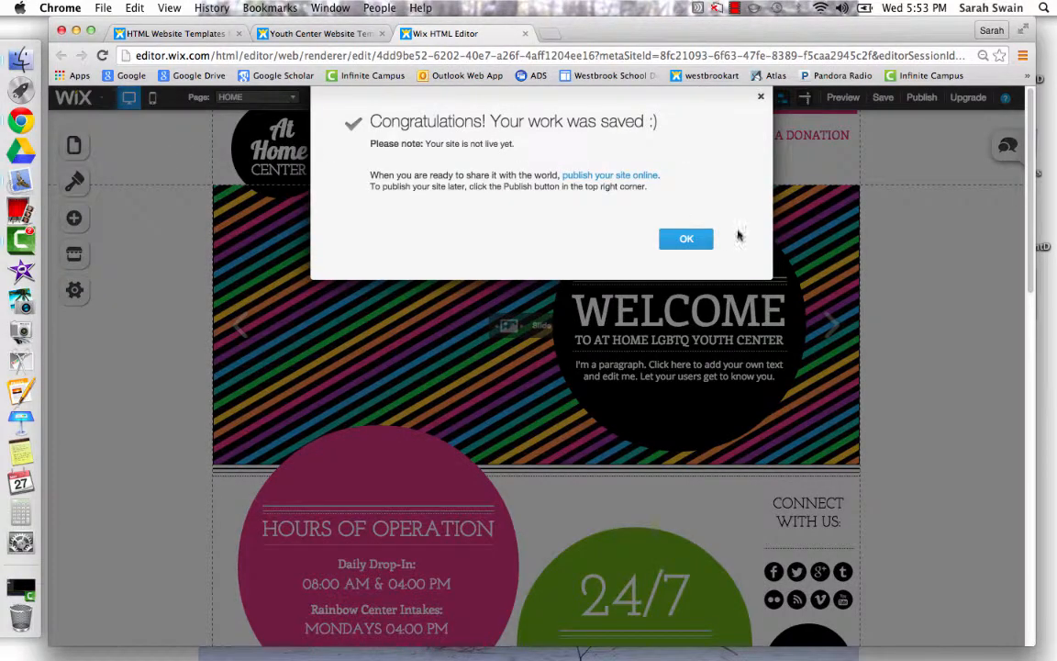
click(686, 242)
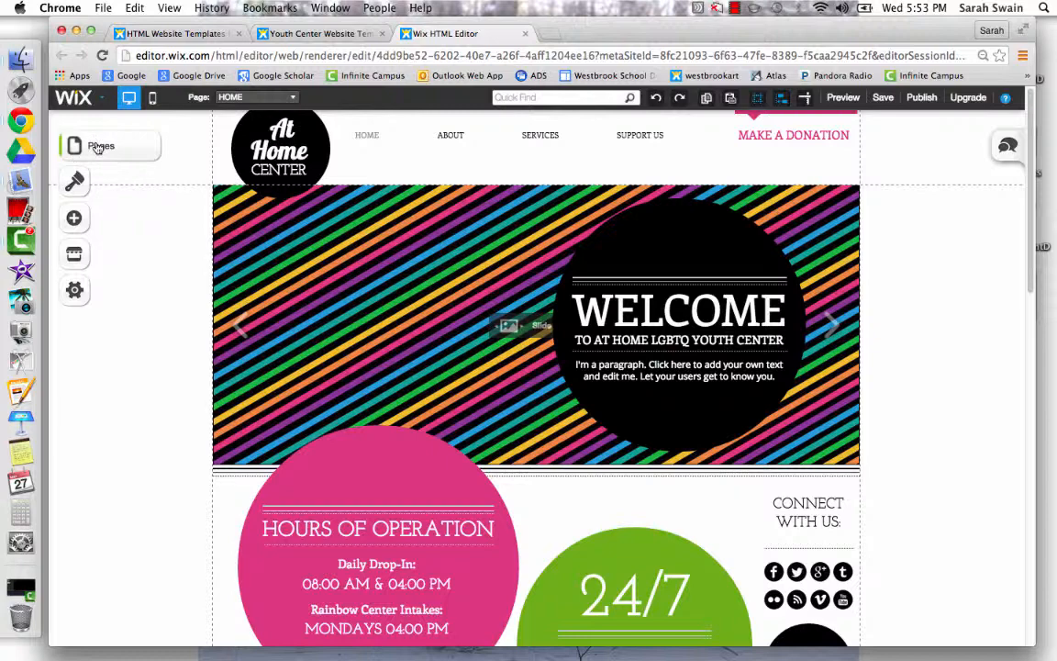
Step: Delete the SERVICES page from the site
click(97, 147)
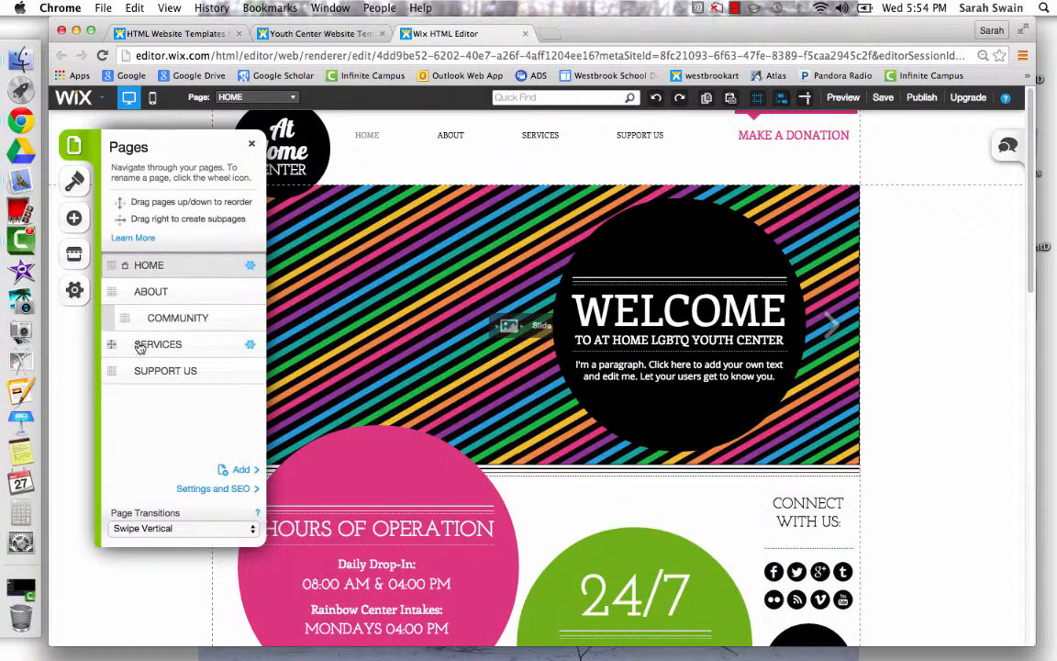
click(251, 347)
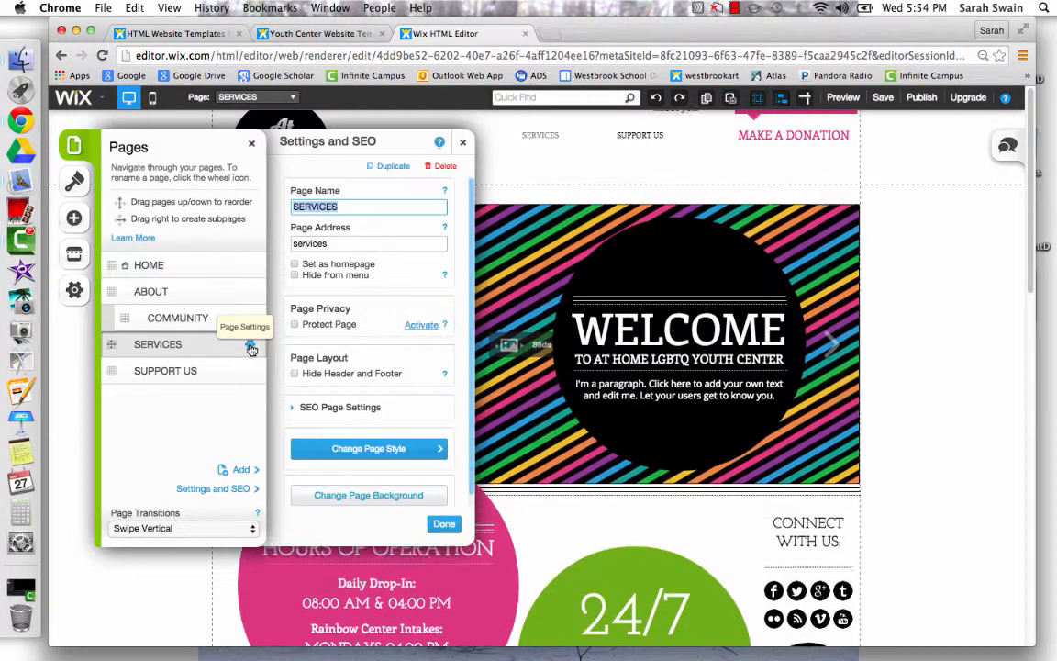
click(446, 167)
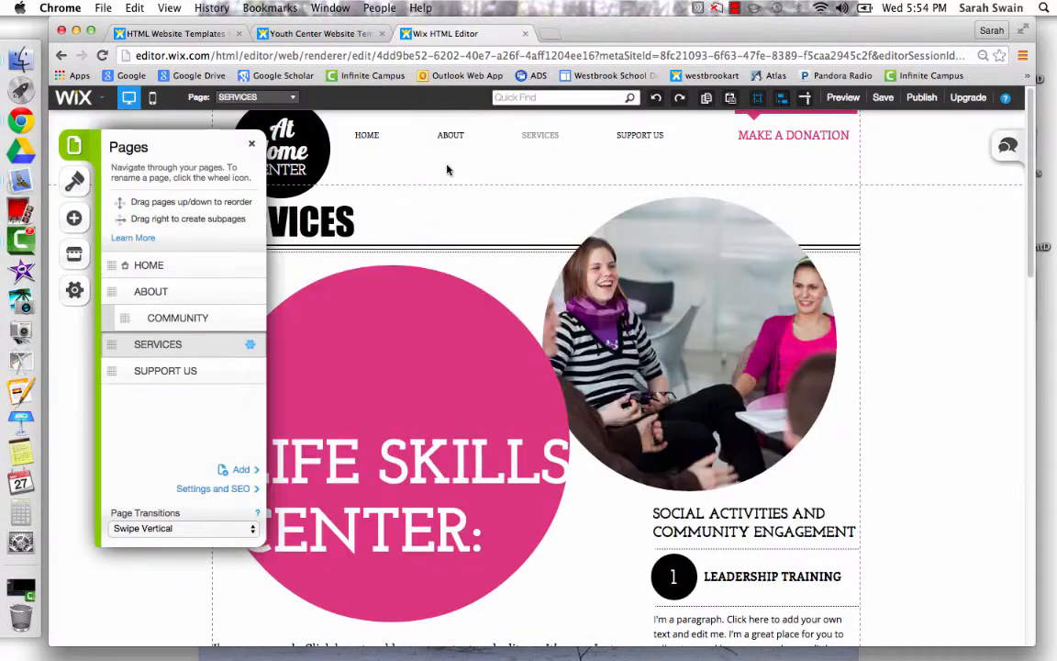
click(676, 389)
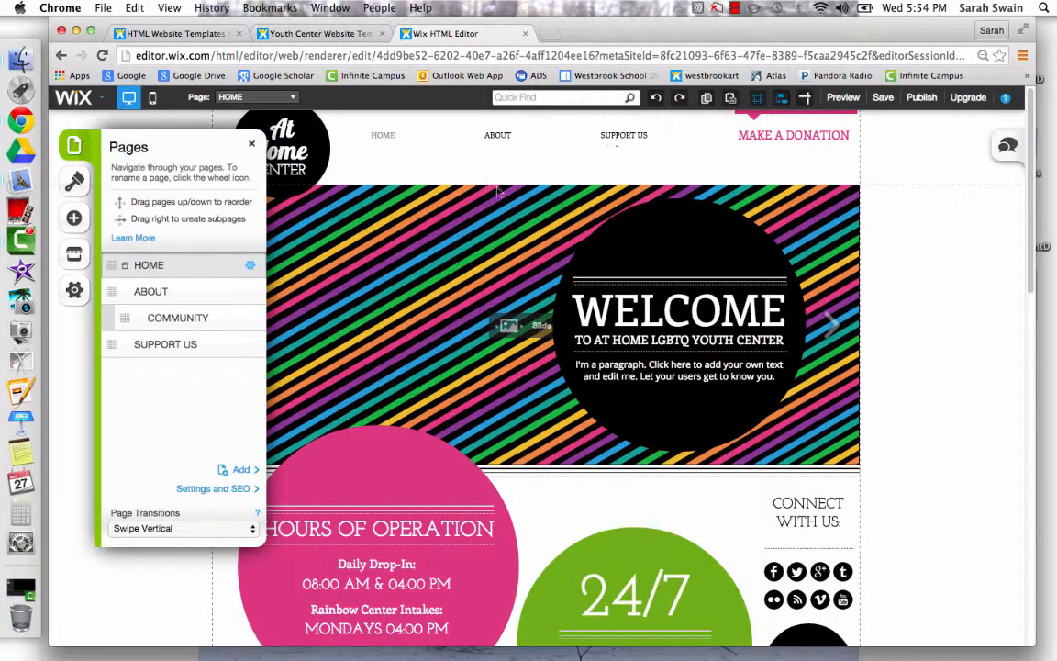
Step: Delete the SUPPORT US page from the site
click(247, 345)
click(248, 345)
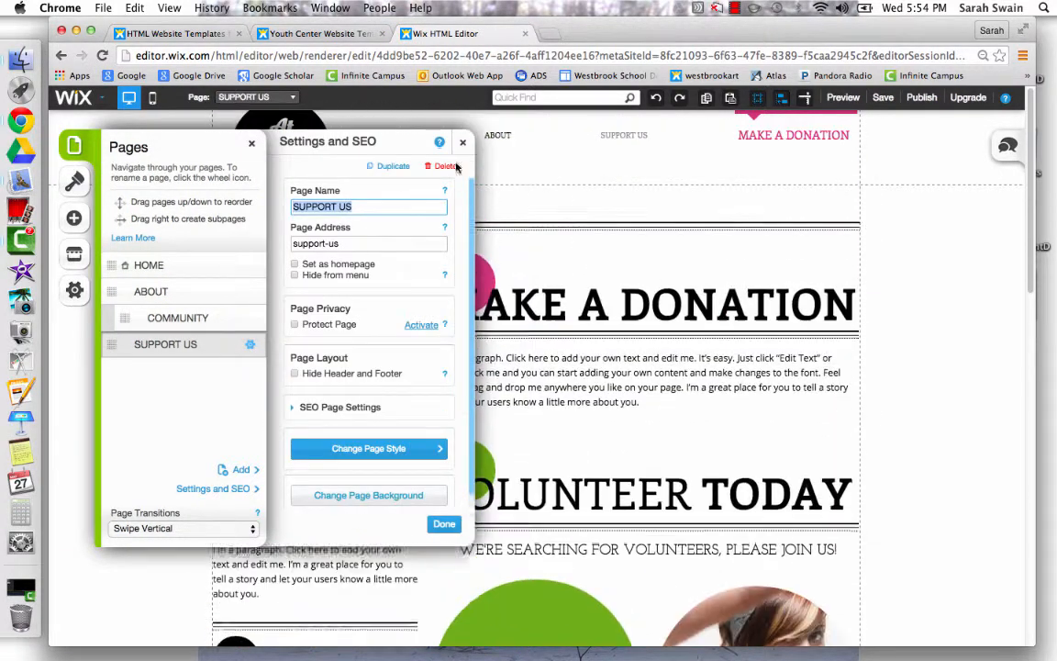
click(443, 168)
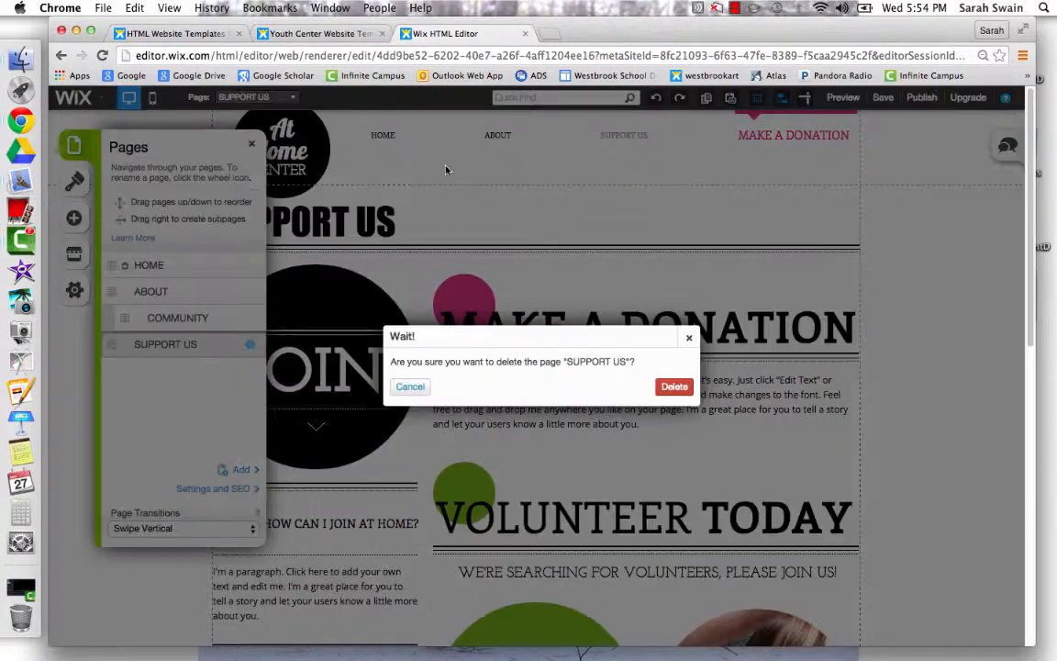
click(675, 388)
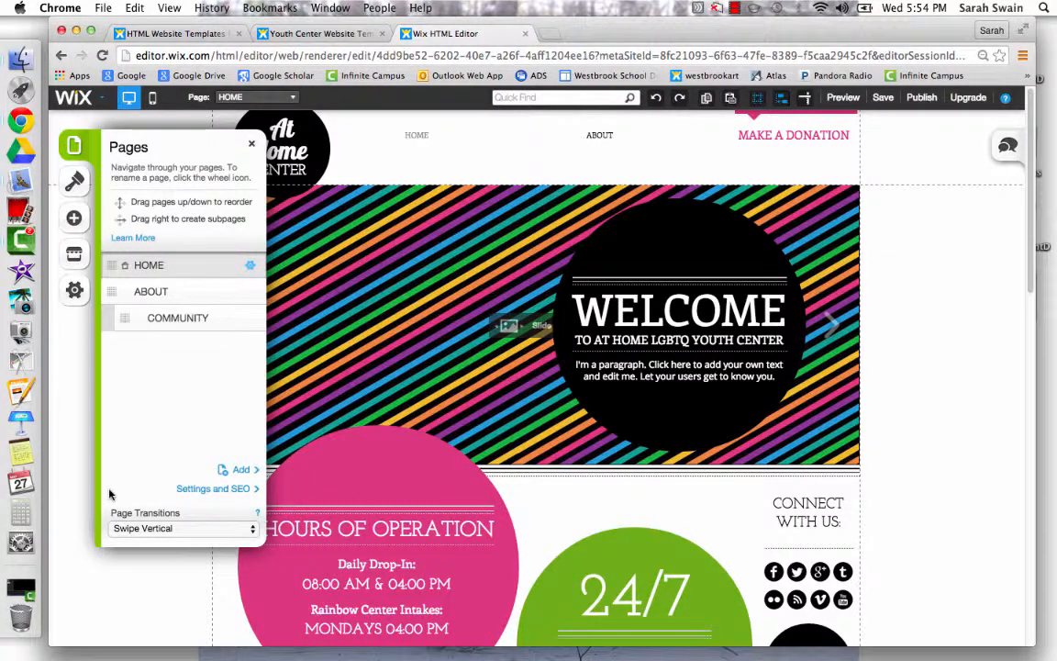
Step: Add a new page named "Contact" with the About1 layout
click(242, 470)
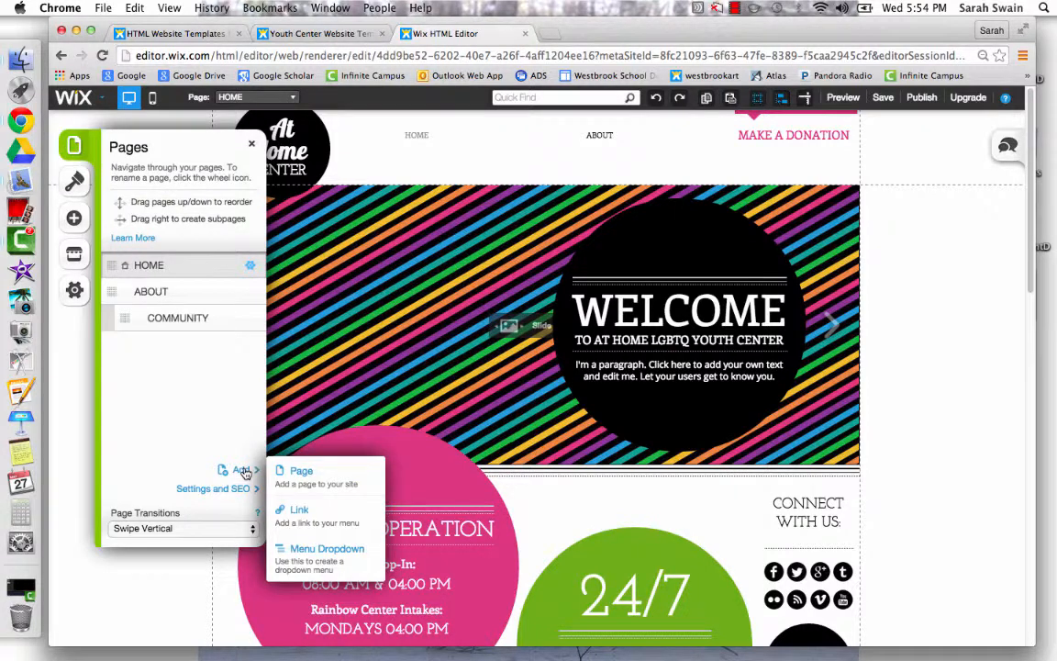
click(333, 482)
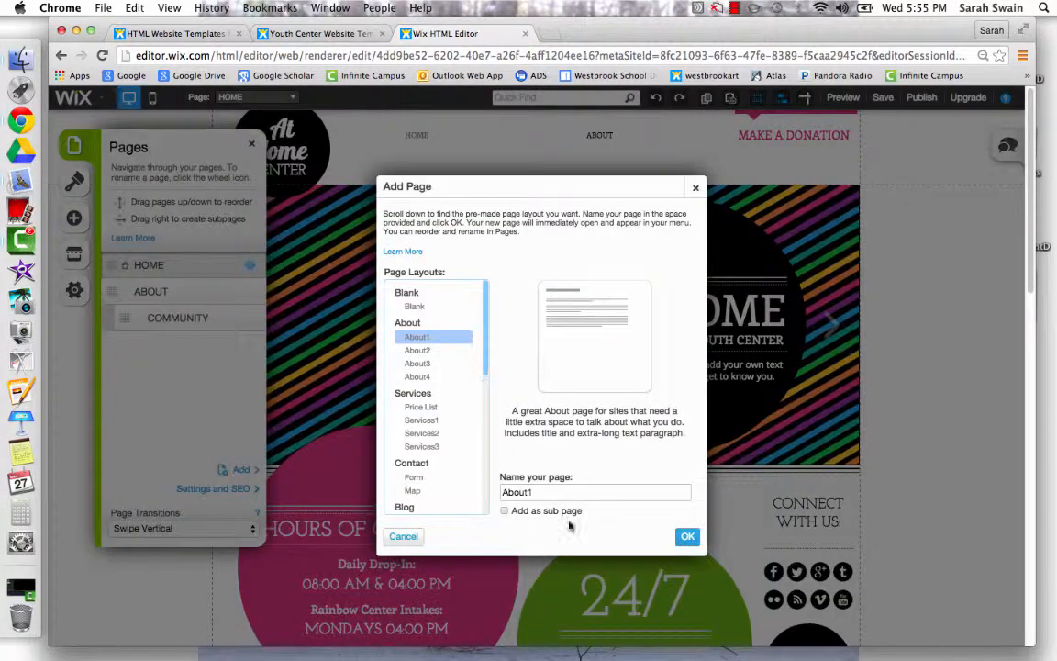
click(554, 492)
text(Contact)
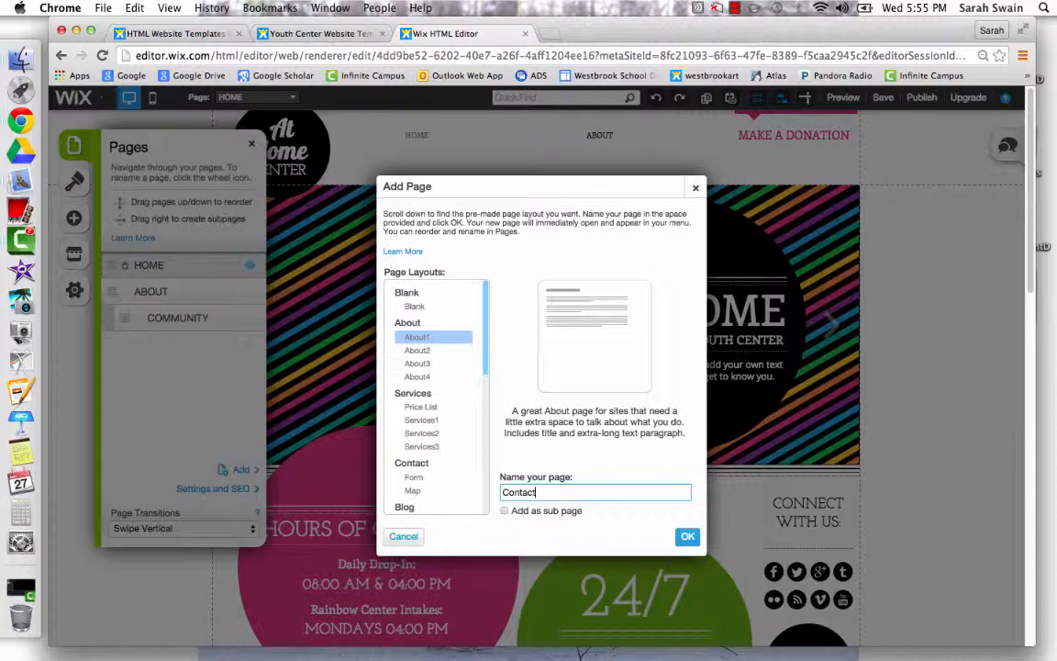
click(688, 536)
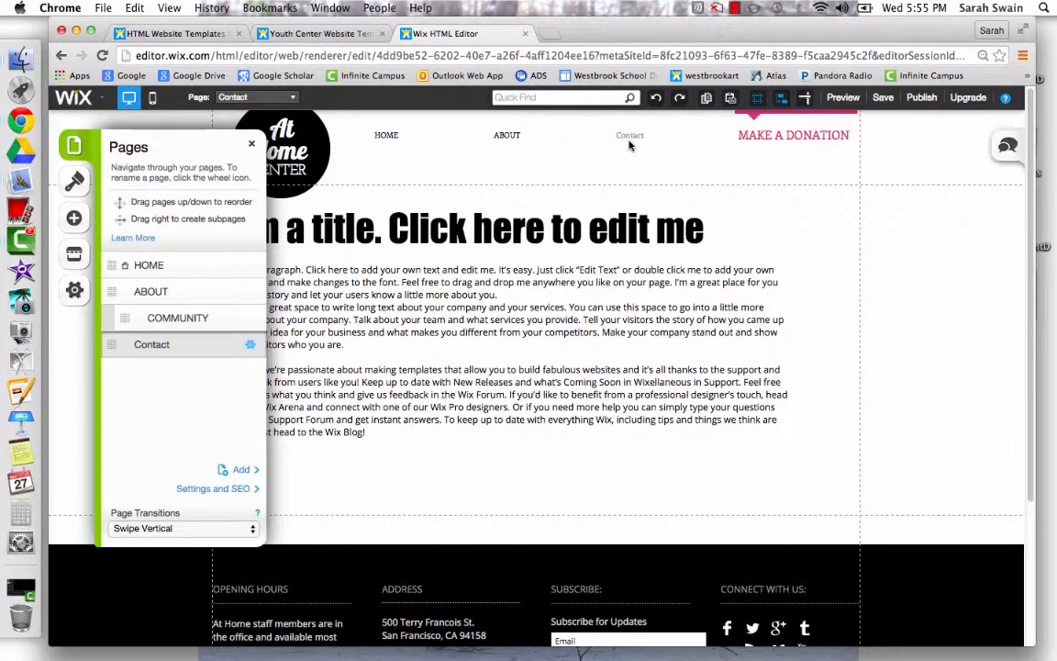
Step: Rename the Contact page in capitals as "CONTACT"
click(250, 345)
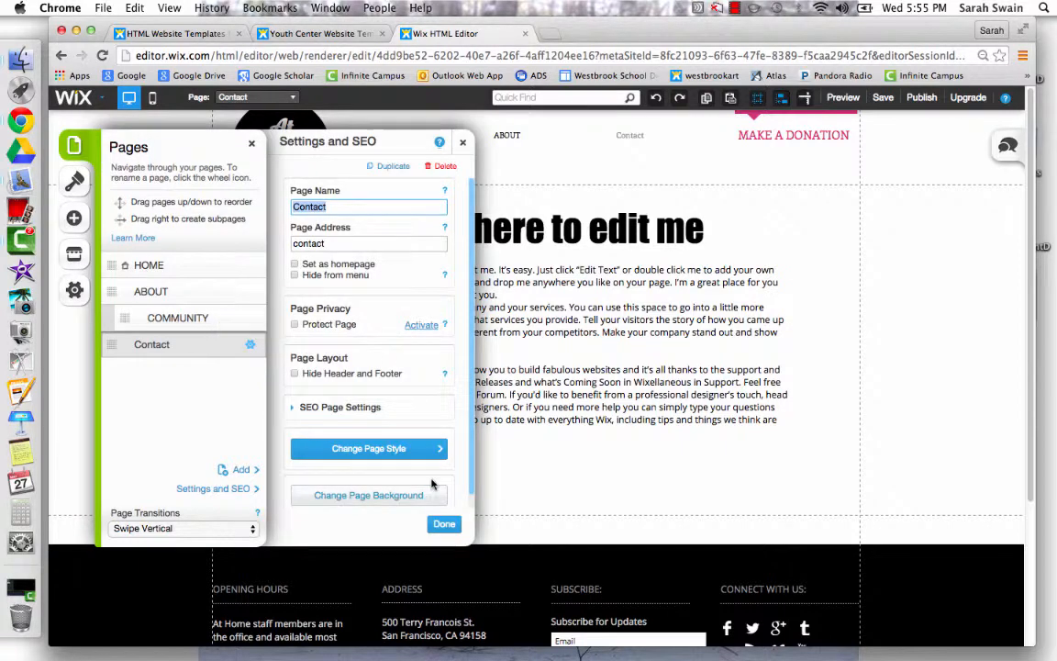
text(C)
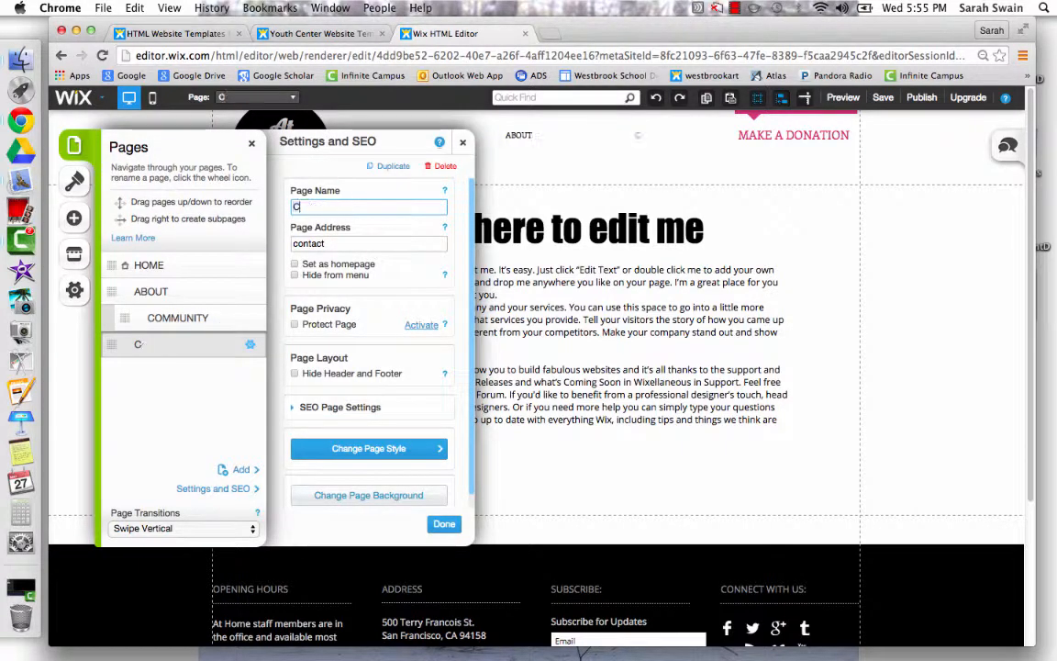
text(A)
key(BackSpace)
text(ONTACT)
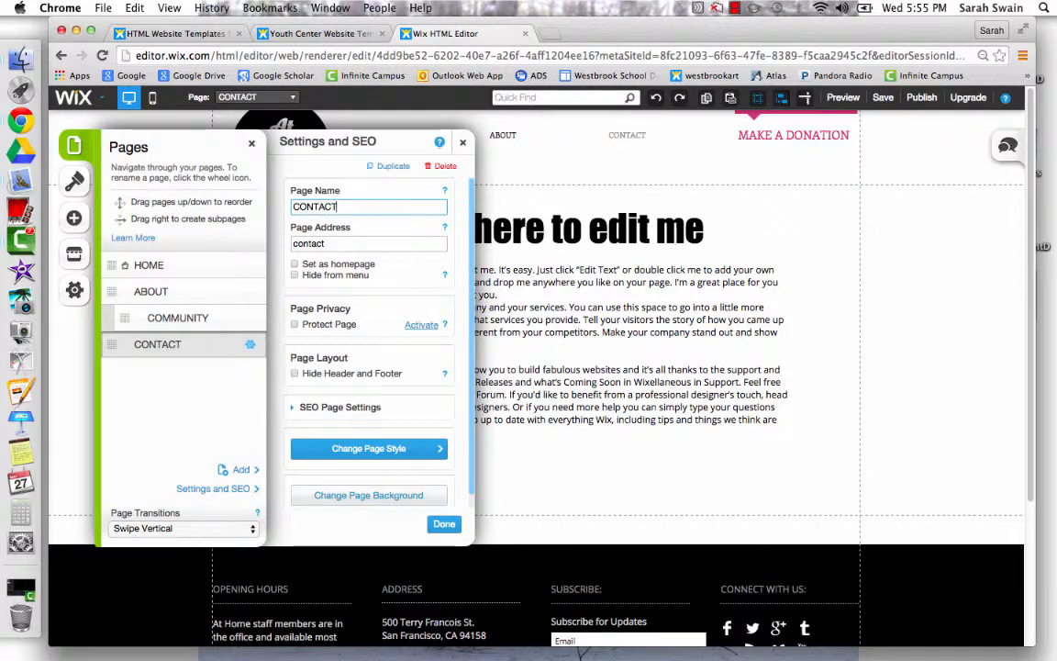
click(444, 523)
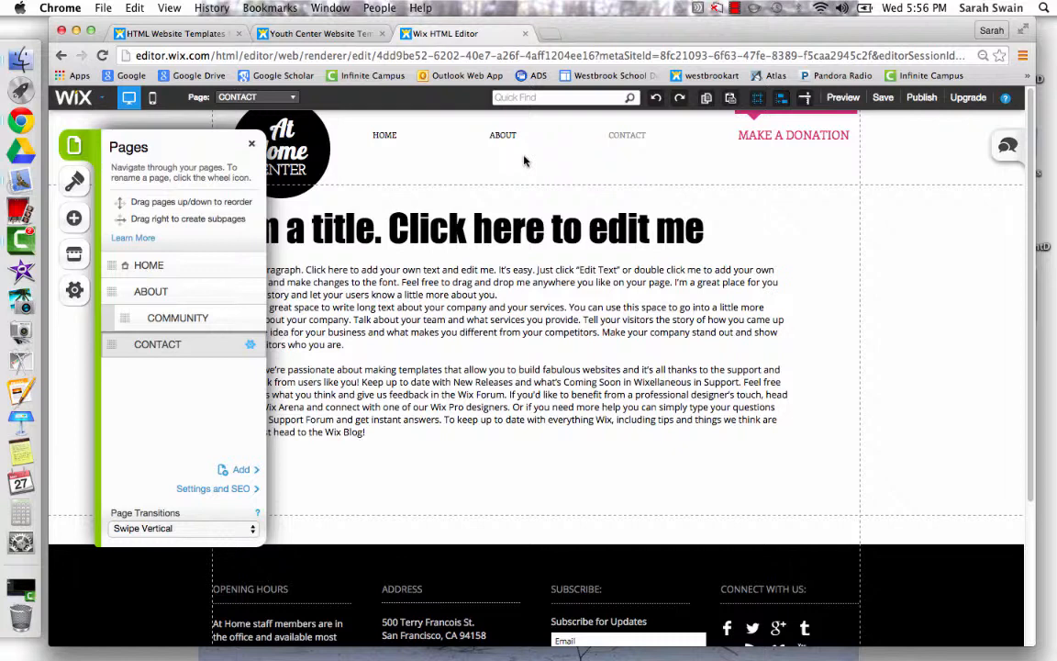
Step: Delete the COMMUNITY subpage under ABOUT
click(249, 318)
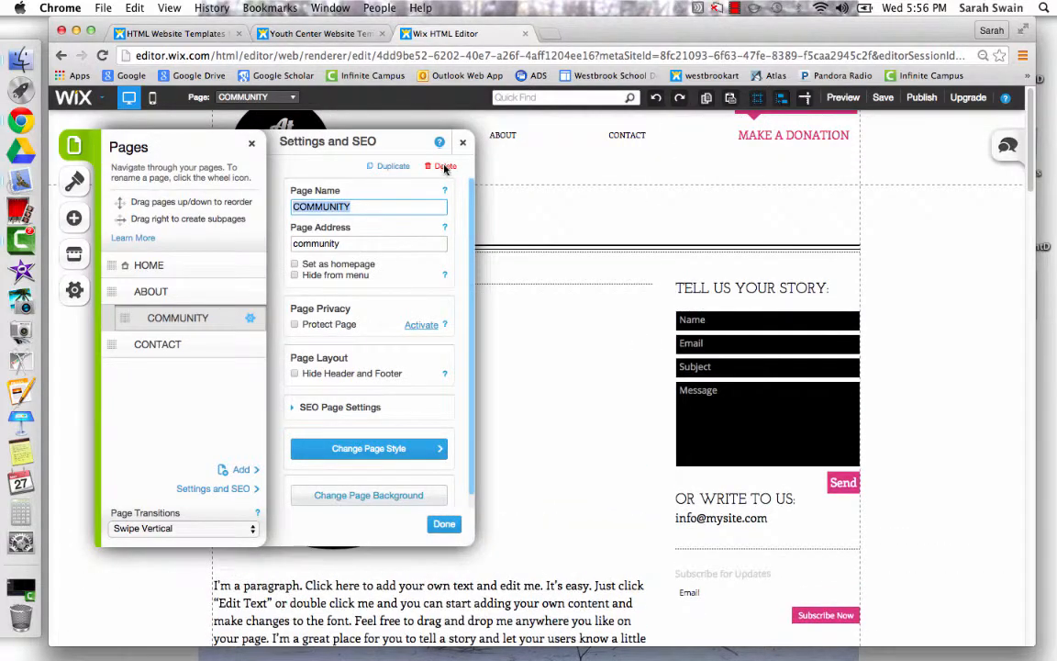
click(444, 165)
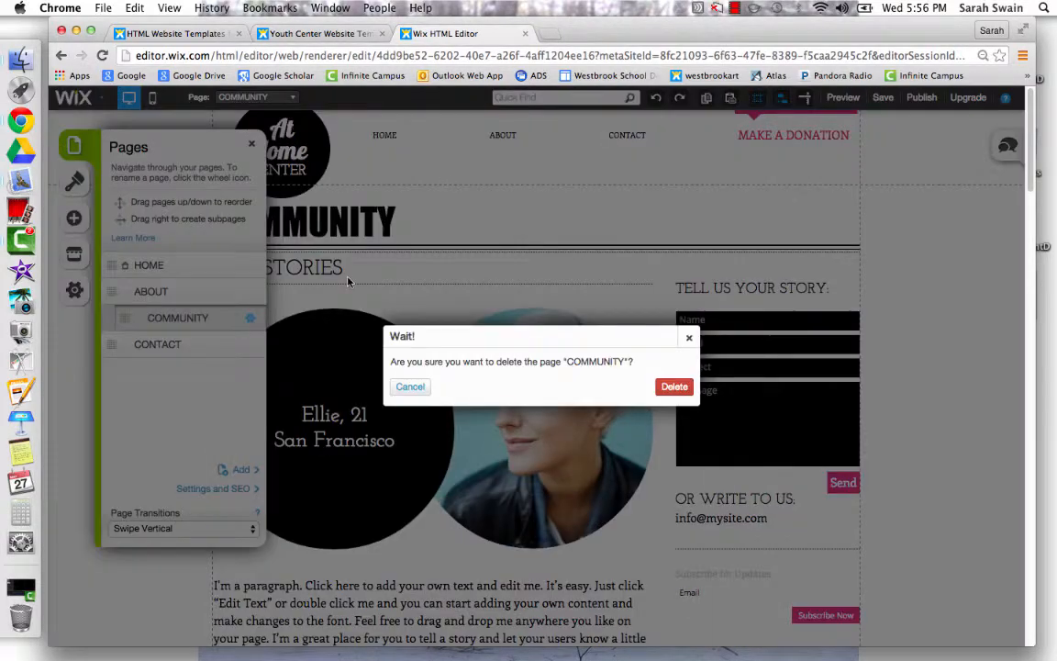
click(674, 386)
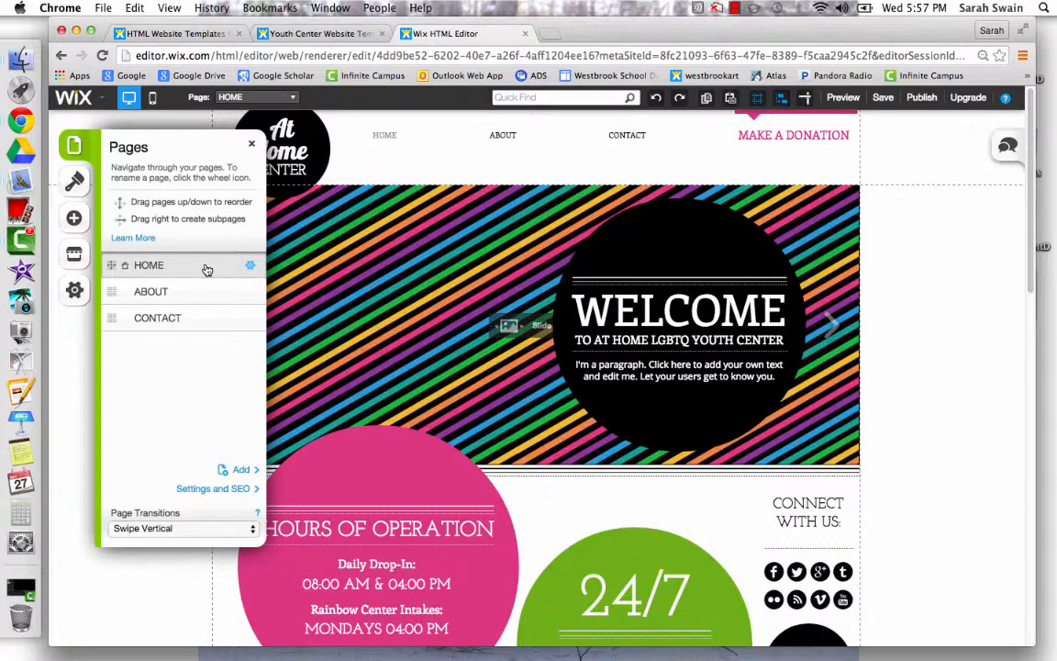
Step: Add a subpage named "Painting" under HOME with the About1 layout
click(243, 470)
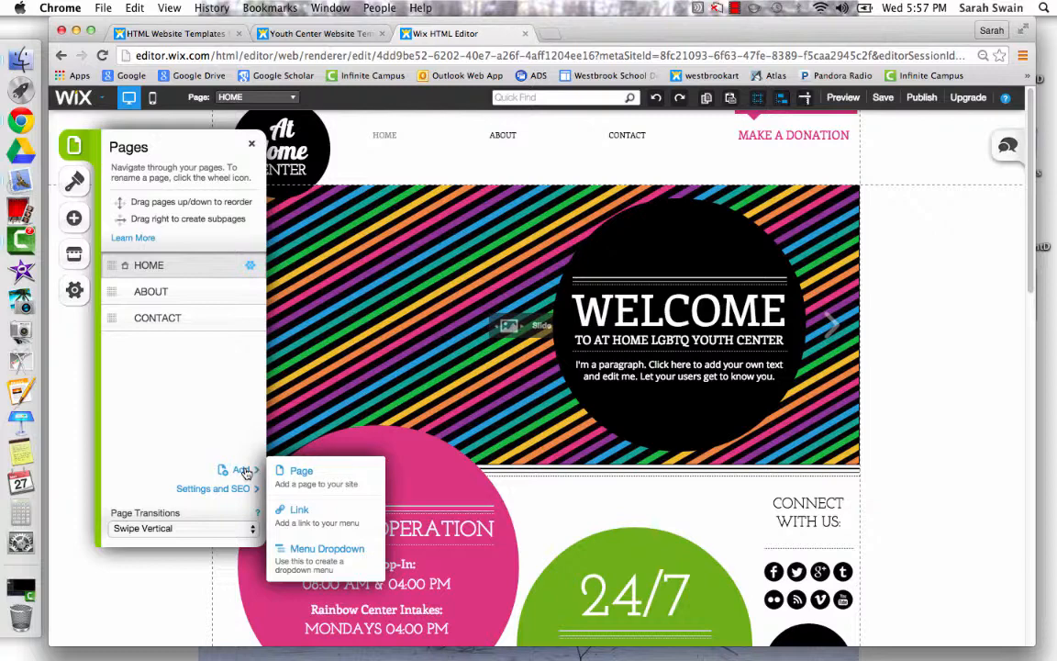
click(301, 471)
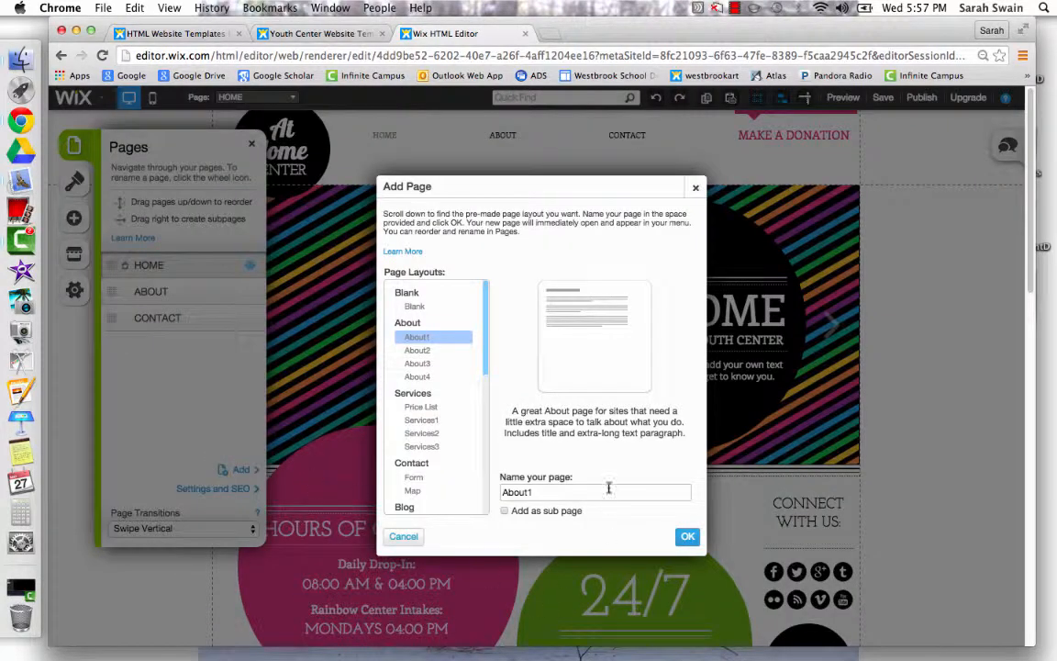
double_click(510, 492)
key(BackSpace)
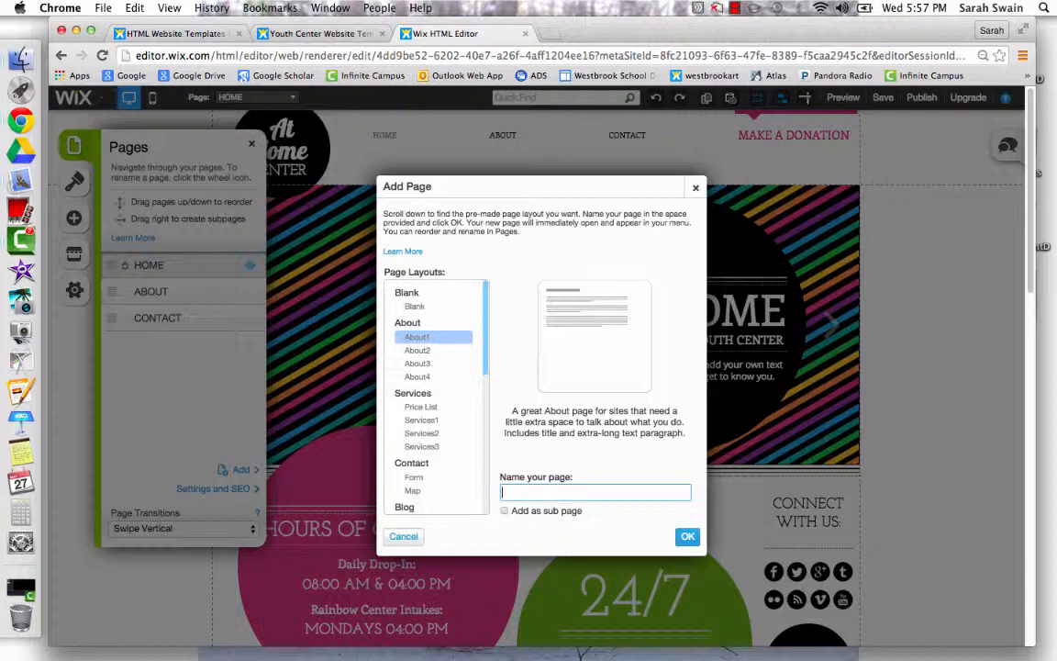
text(Painting)
click(505, 510)
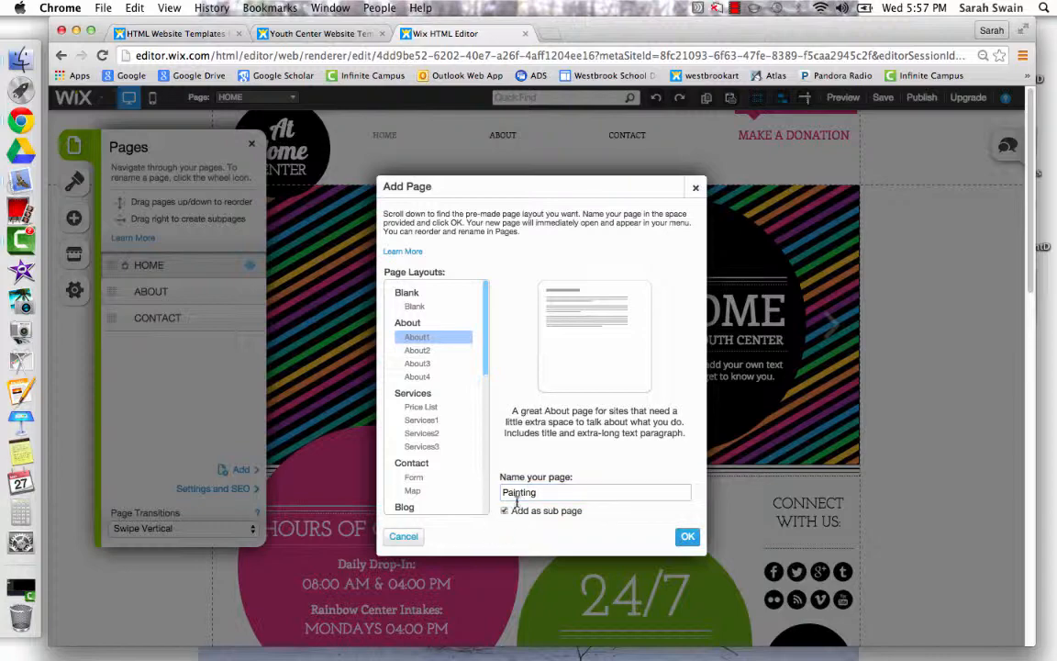
click(687, 536)
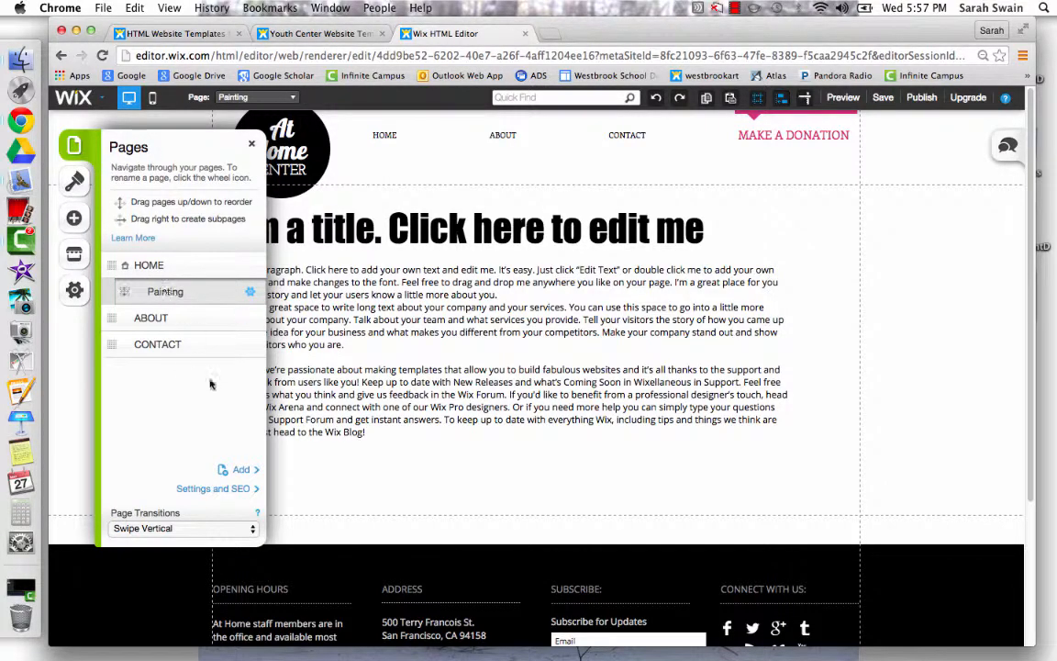
Step: Add a subpage named "Drawing" under HOME with the About1 layout
click(166, 265)
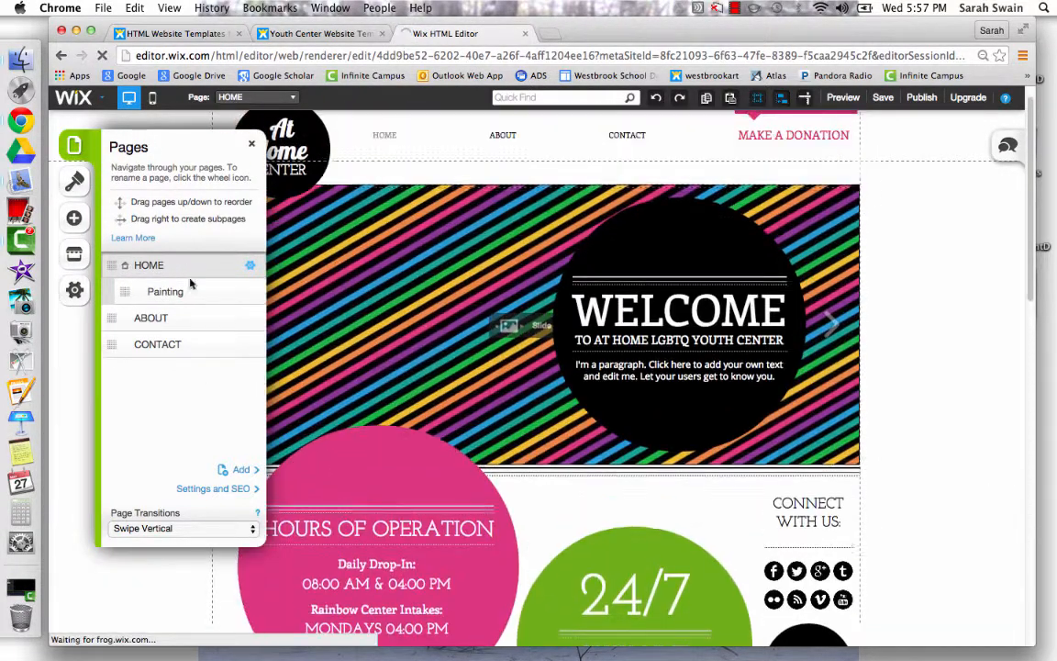
click(246, 471)
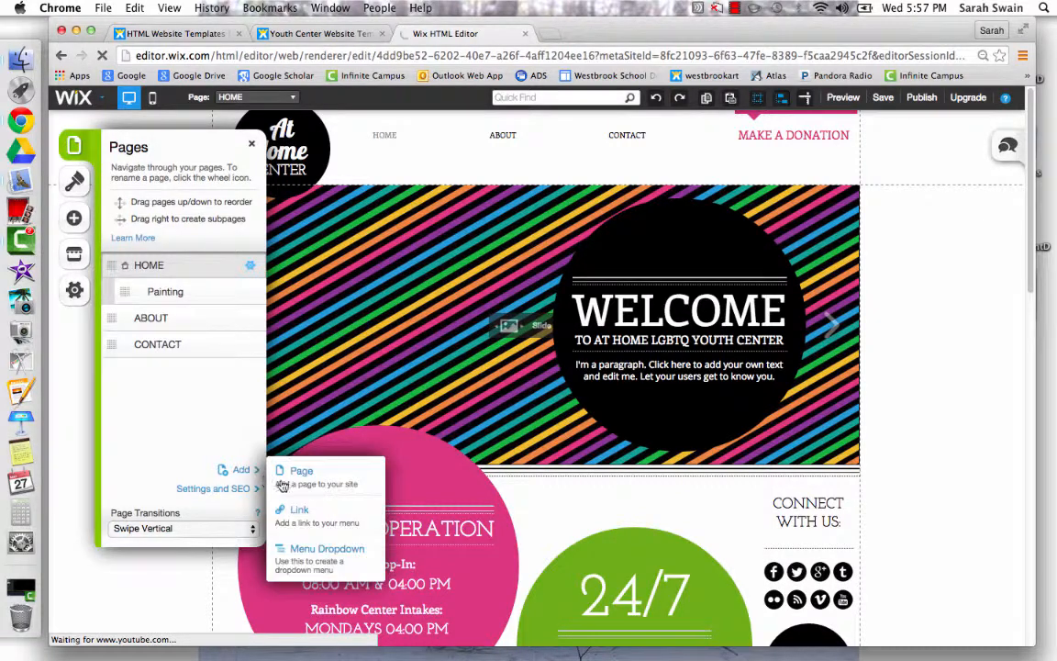
click(314, 484)
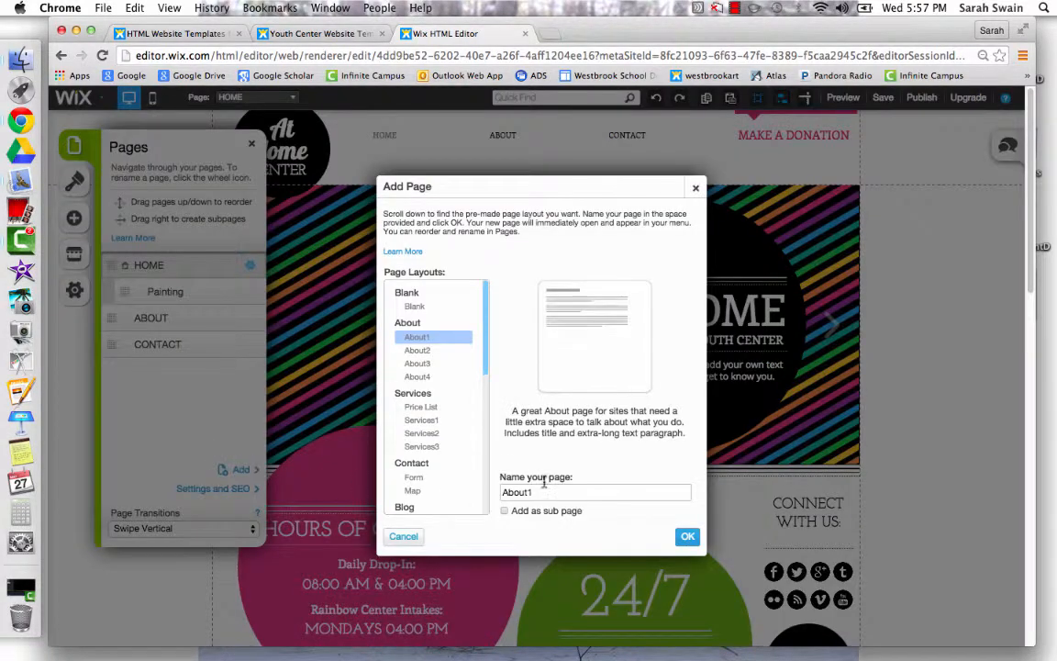
click(505, 511)
double_click(553, 491)
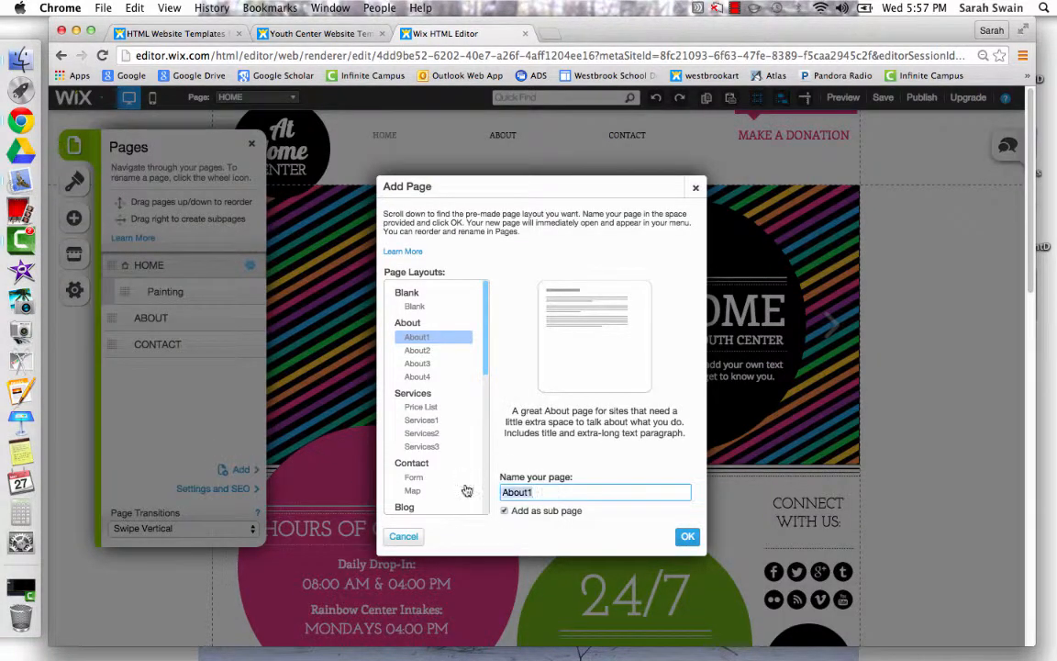
key(BackSpace)
text(Drawing)
click(688, 537)
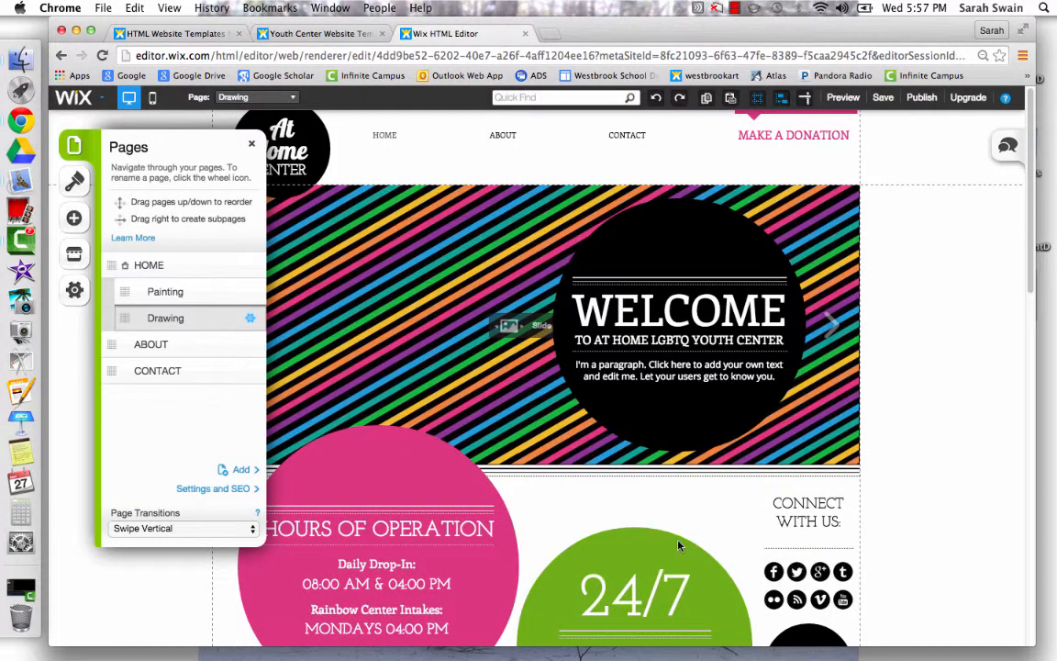
Step: Add a subpage named "Photography" under HOME with the About1 layout
click(149, 265)
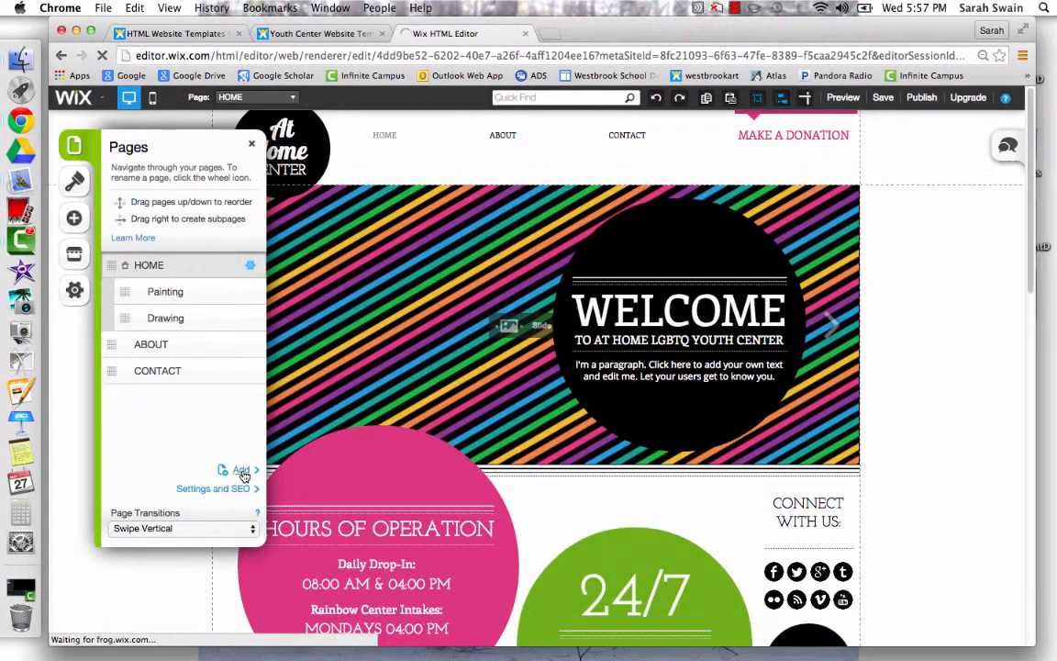
click(241, 470)
click(303, 471)
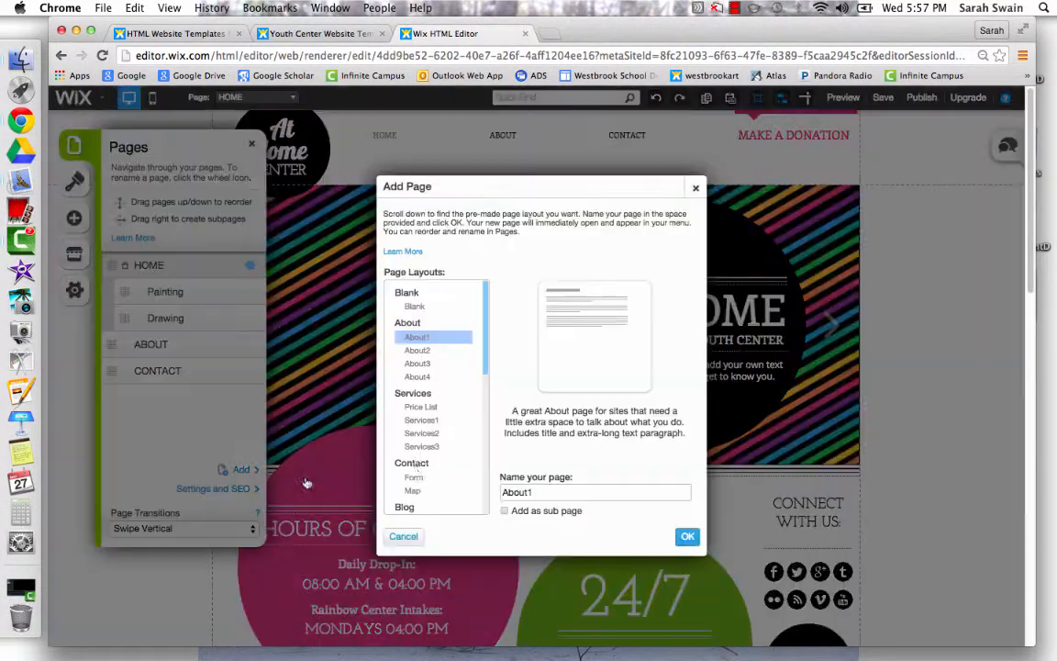
click(506, 516)
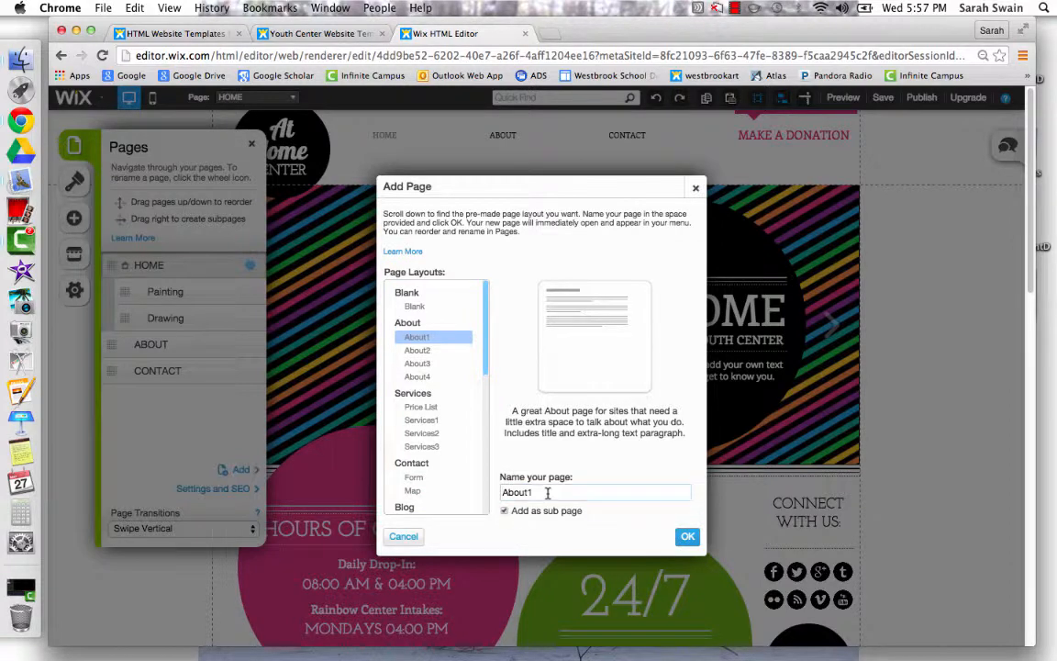
double_click(516, 492)
text(Photogra)
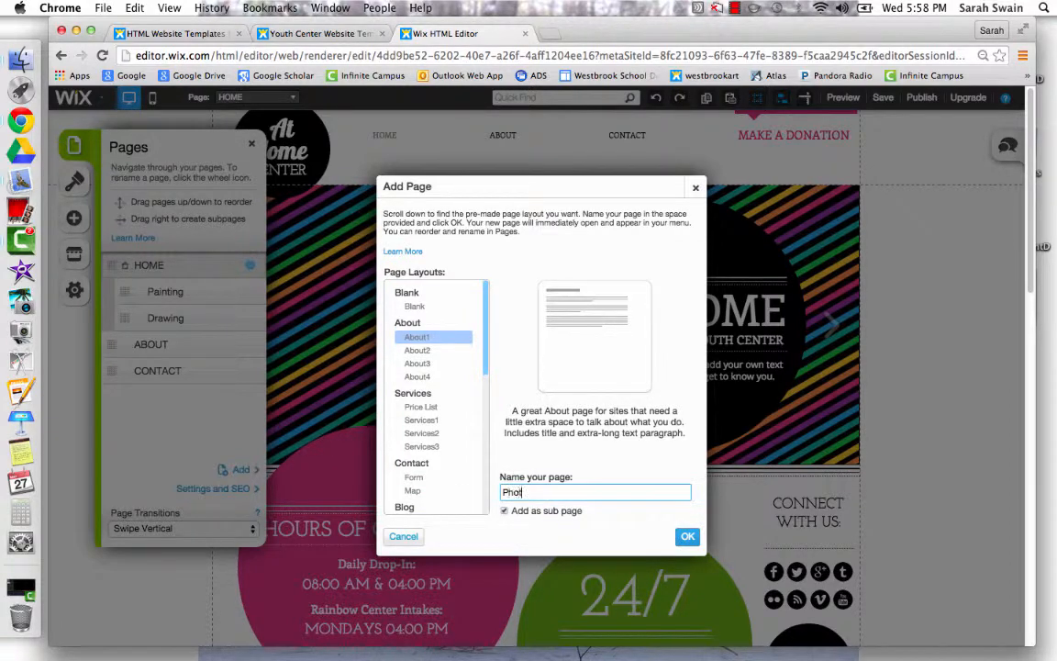
text(phy)
click(687, 537)
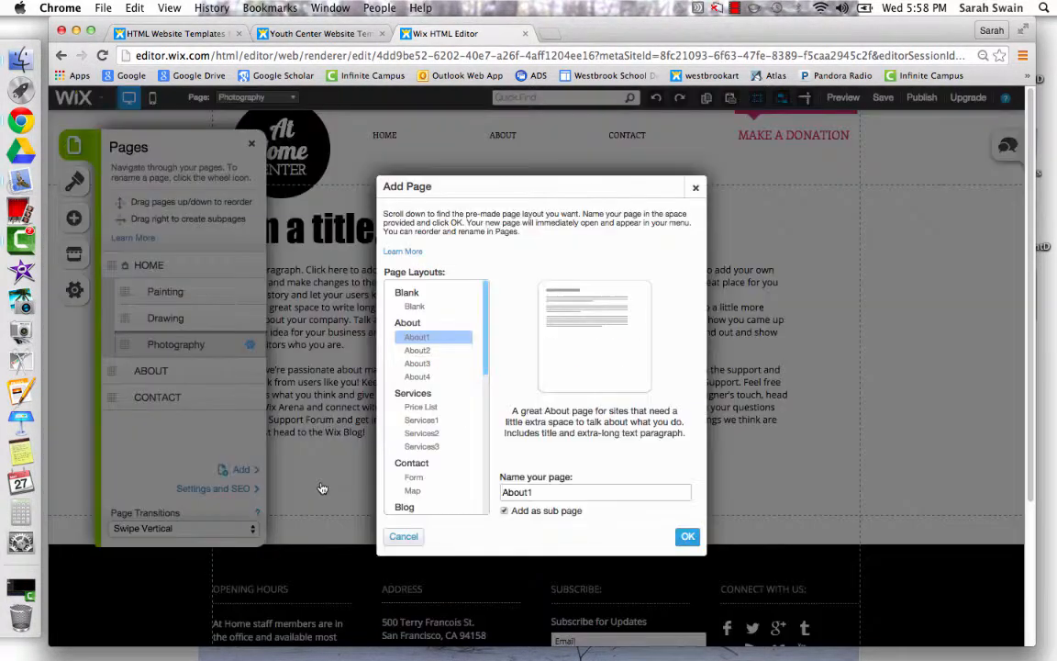
Step: Add a subpage named "Traditional" under HOME with the About1 layout
click(506, 514)
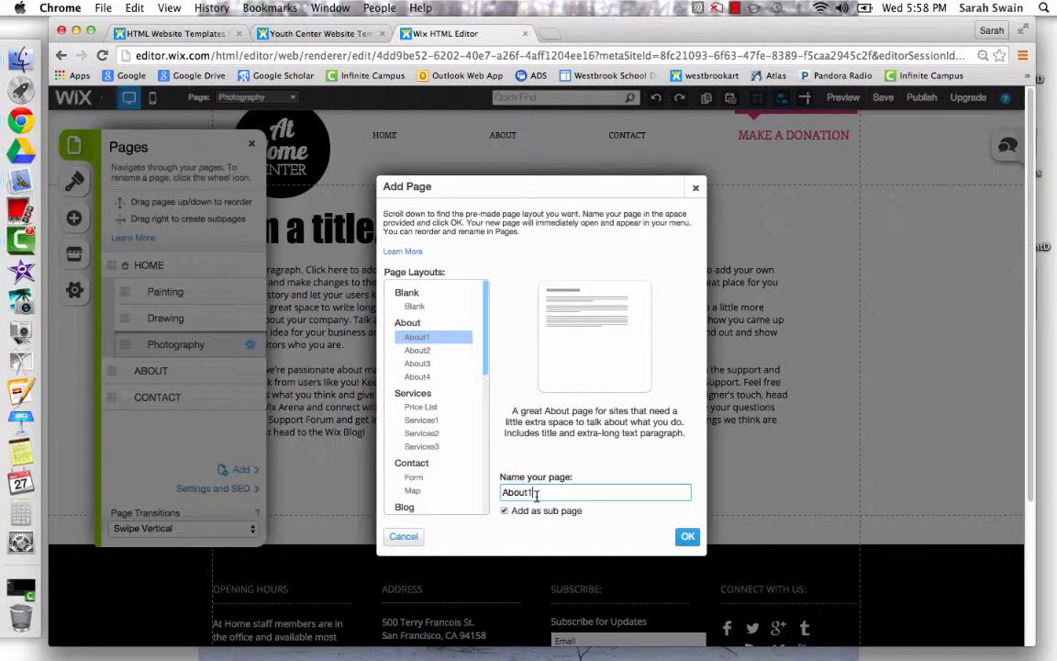
drag(551, 492, 444, 488)
key(BackSpace)
text(Traditional)
click(687, 536)
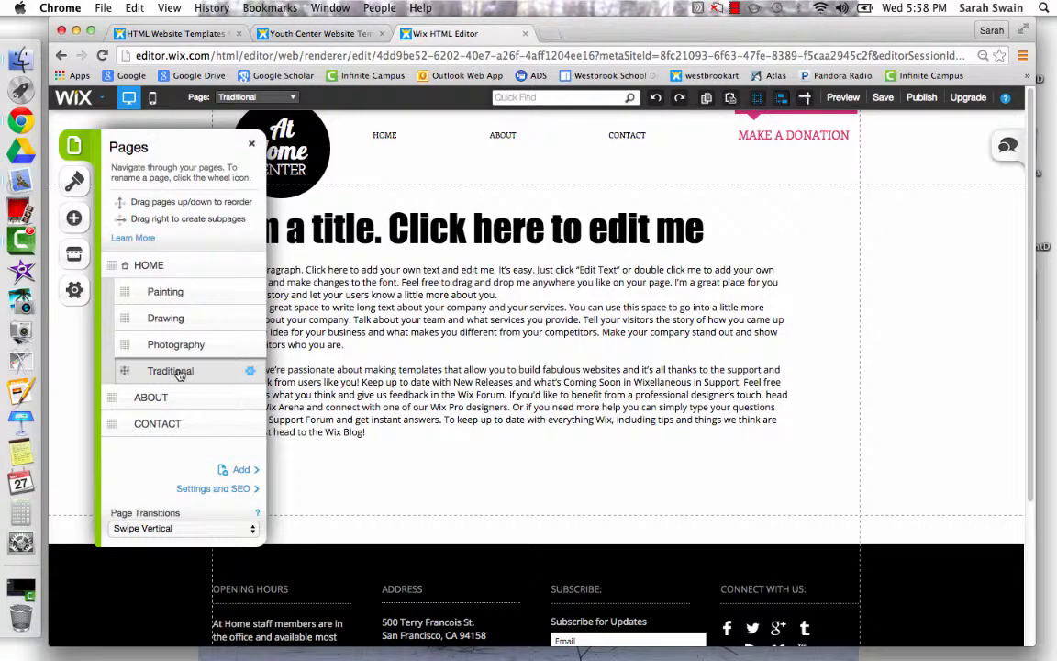
Step: Delete the Traditional subpage under HOME and close the page management view
click(250, 369)
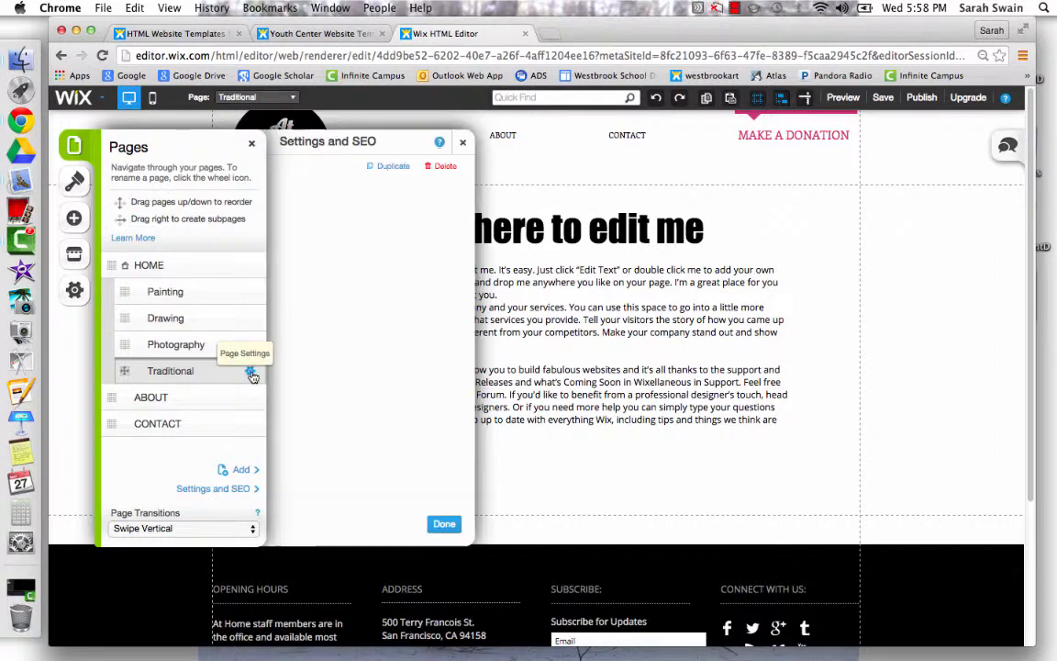
click(442, 166)
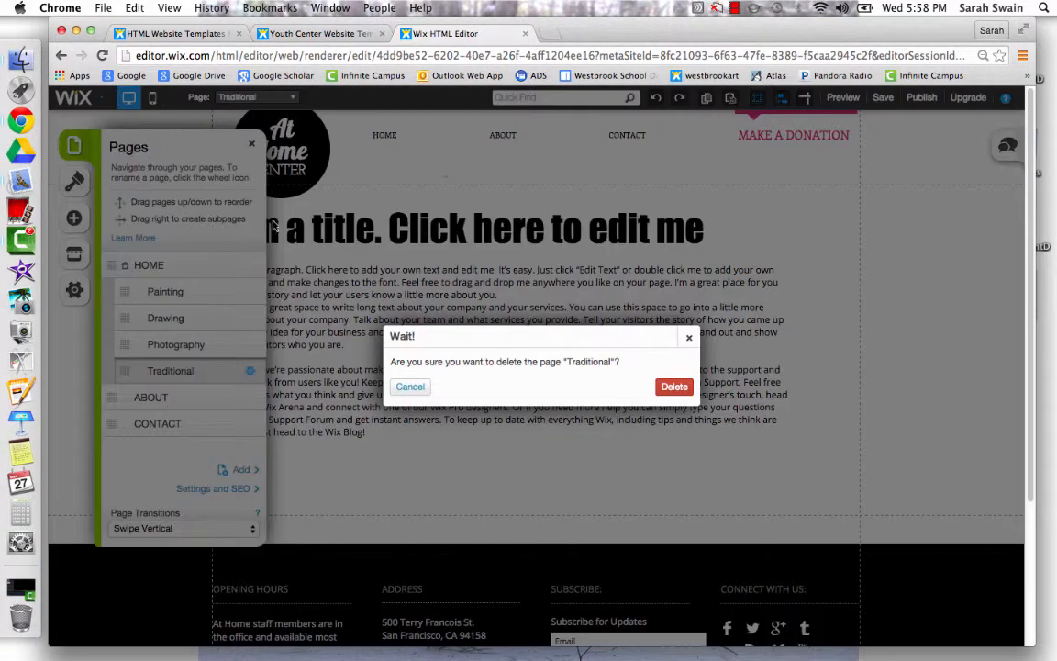
click(675, 387)
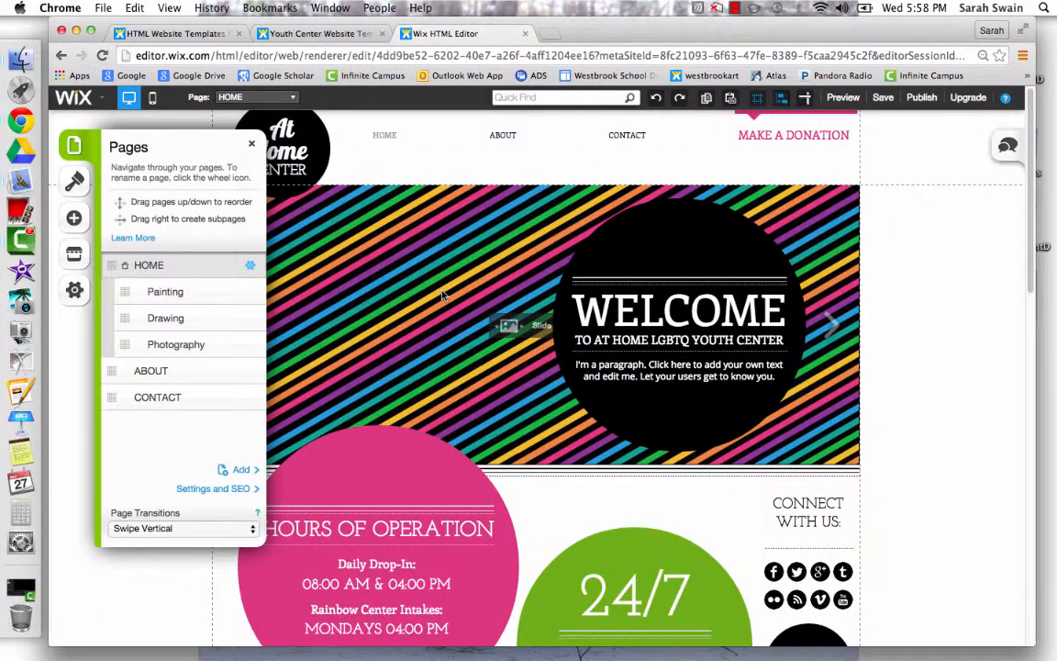
click(254, 148)
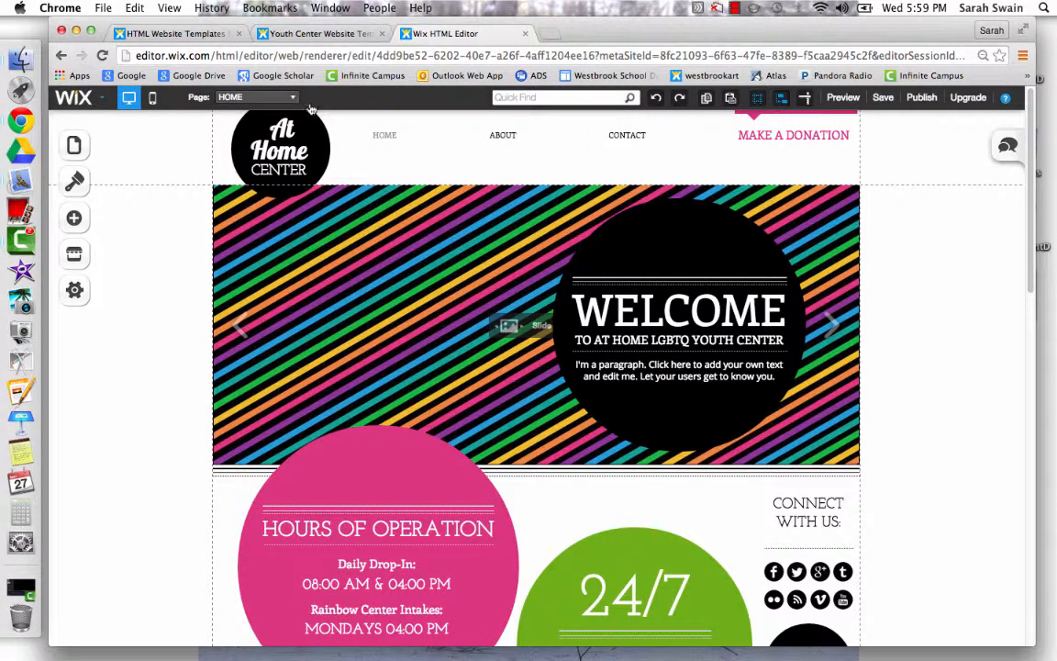
Step: Preview the site, check the Painting, ABOUT and CONTACT pages through its navigation, and return to editing
click(279, 98)
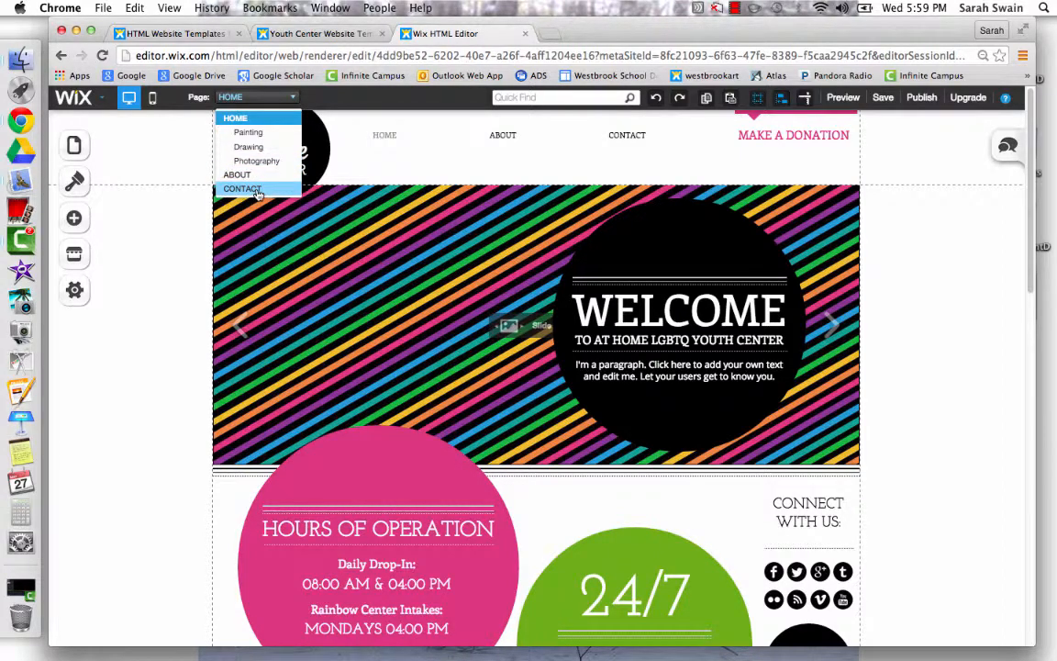
click(847, 98)
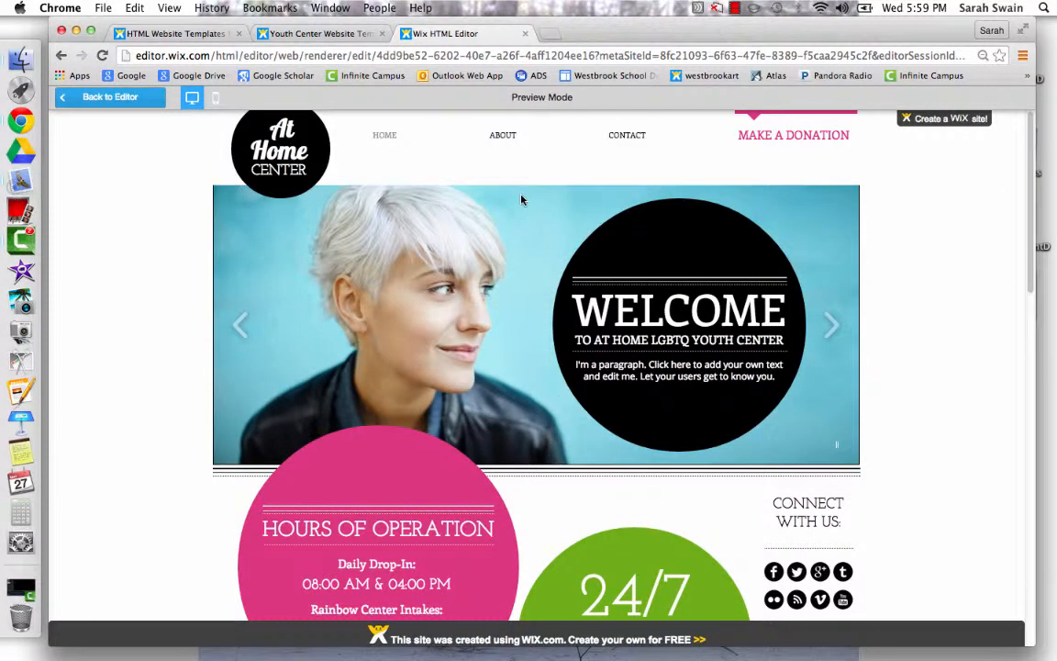
mouse_move(390, 140)
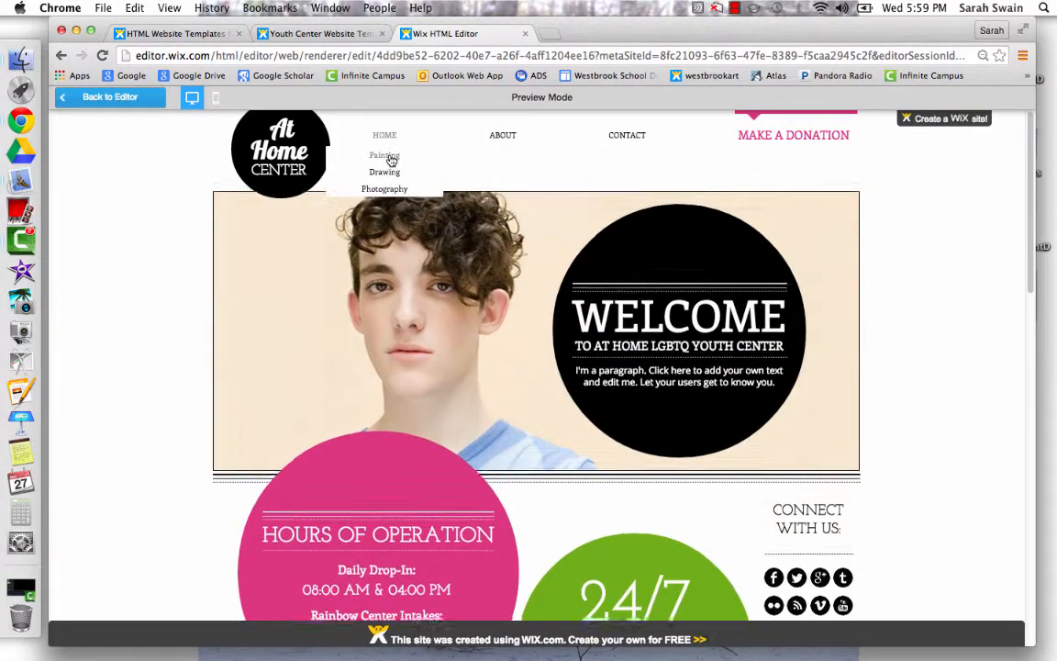
click(391, 158)
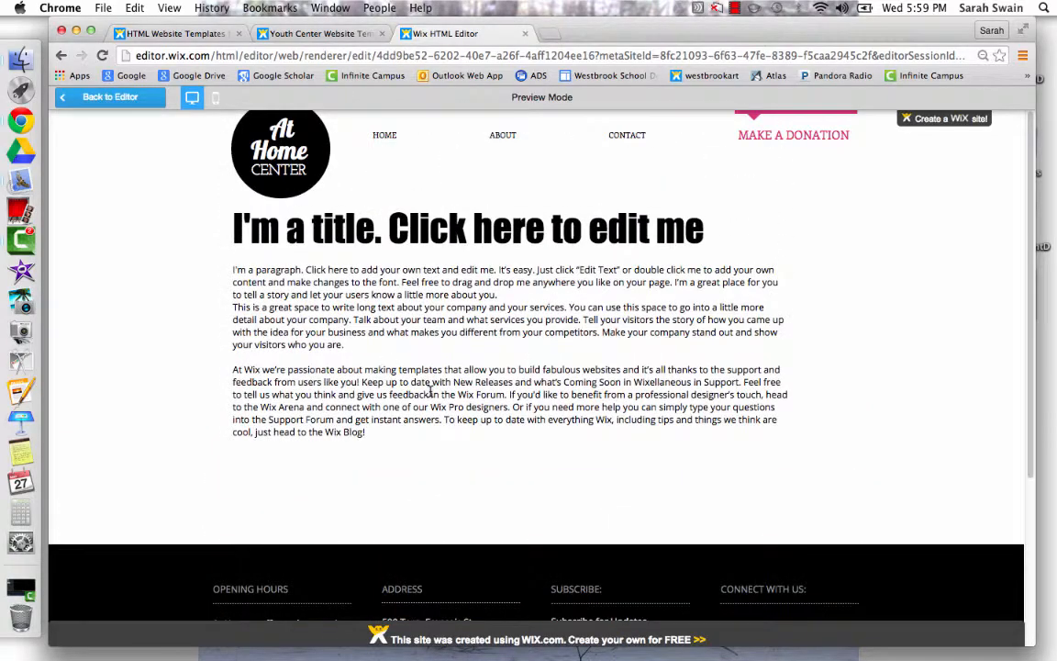
click(511, 143)
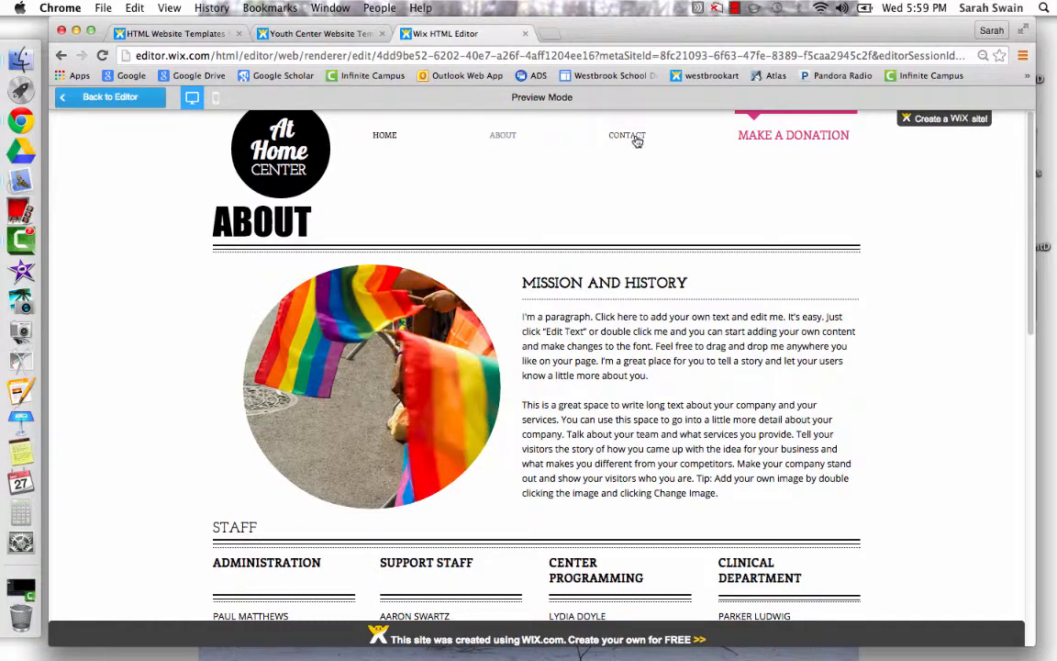
click(634, 140)
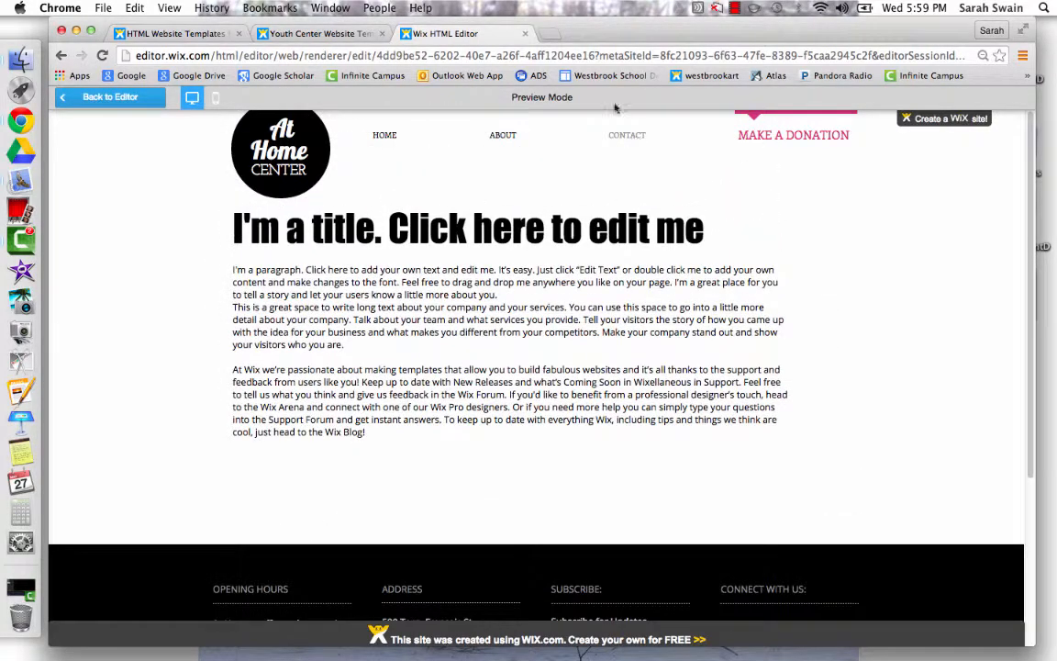
click(114, 98)
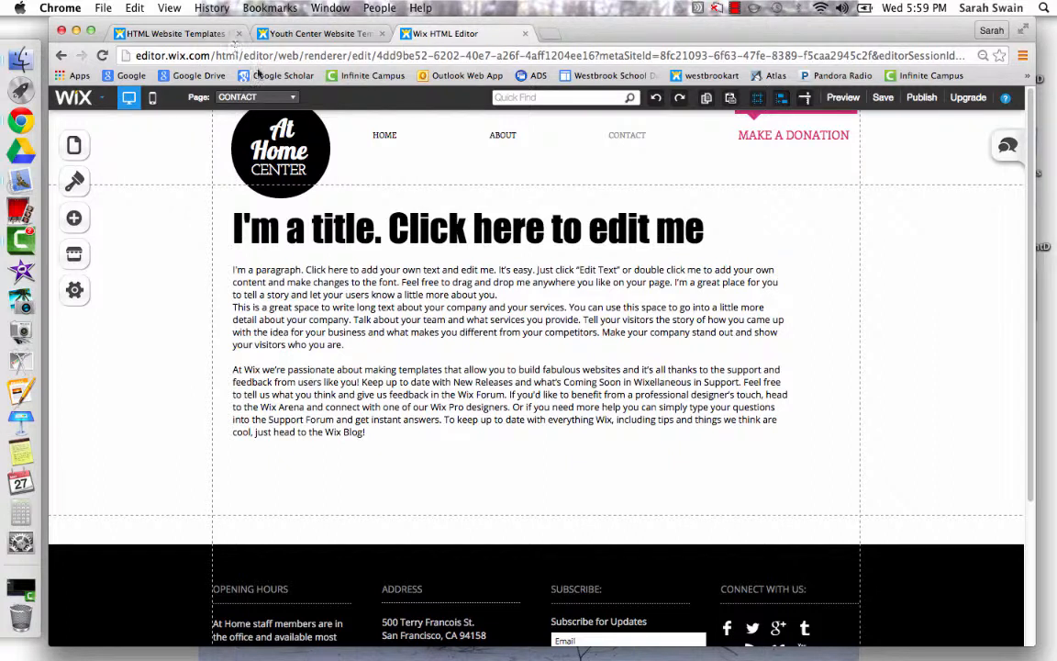
Step: Switch back to editing the HOME page and save the site as a draft
click(246, 97)
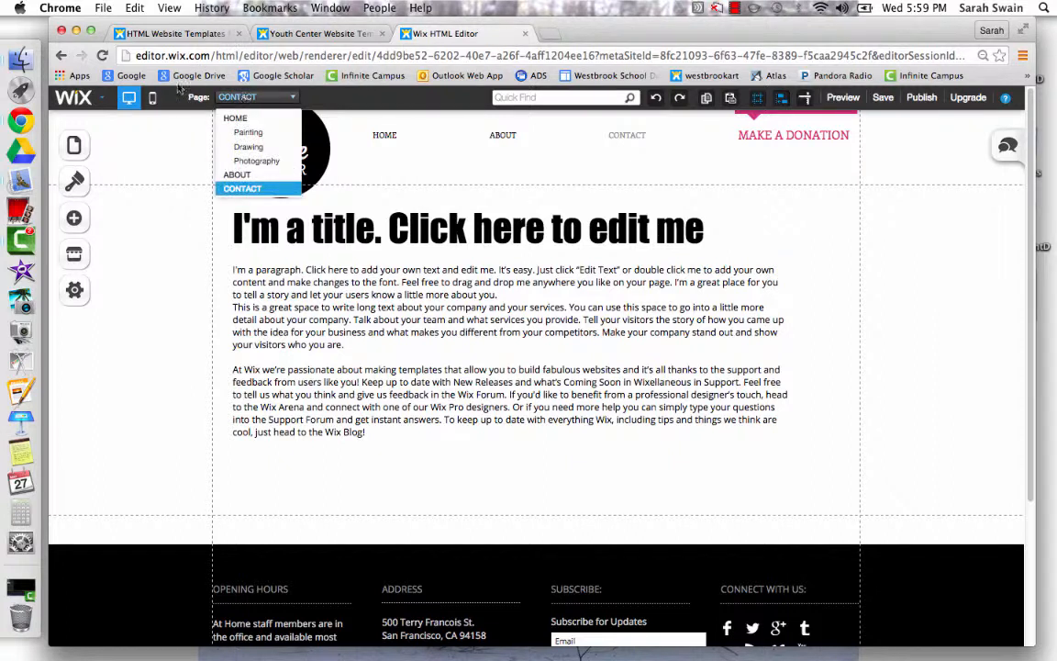
click(236, 118)
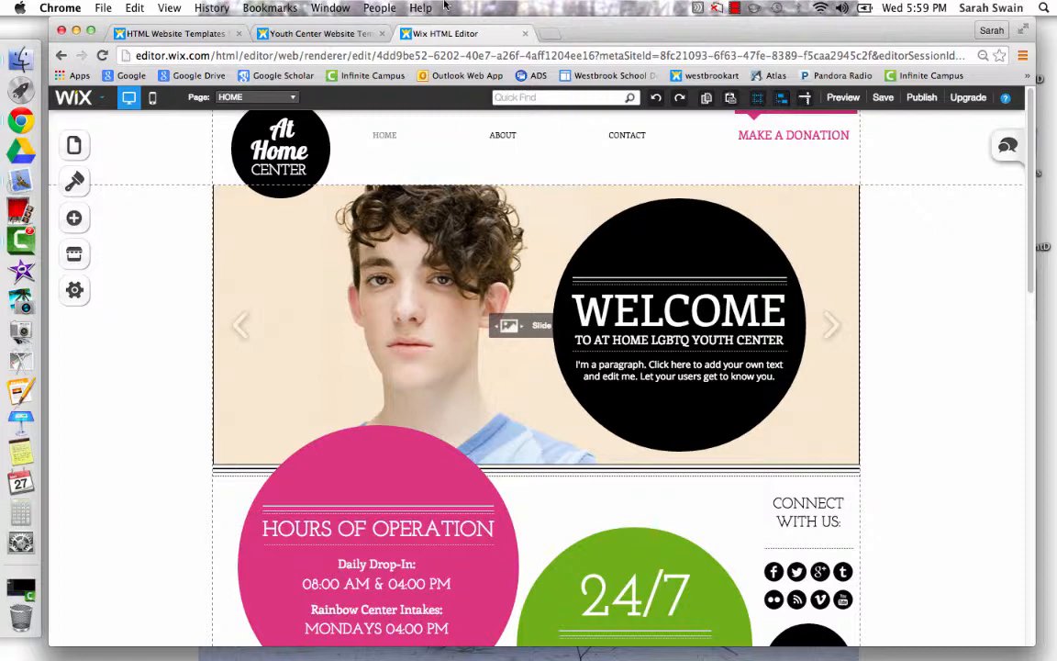
click(252, 97)
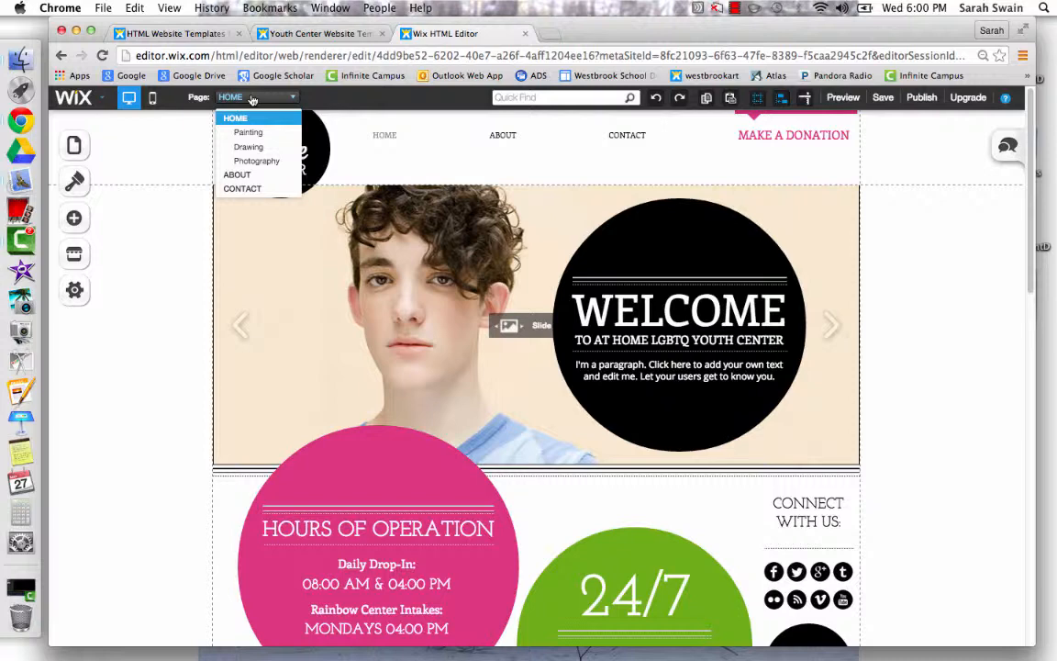
click(889, 101)
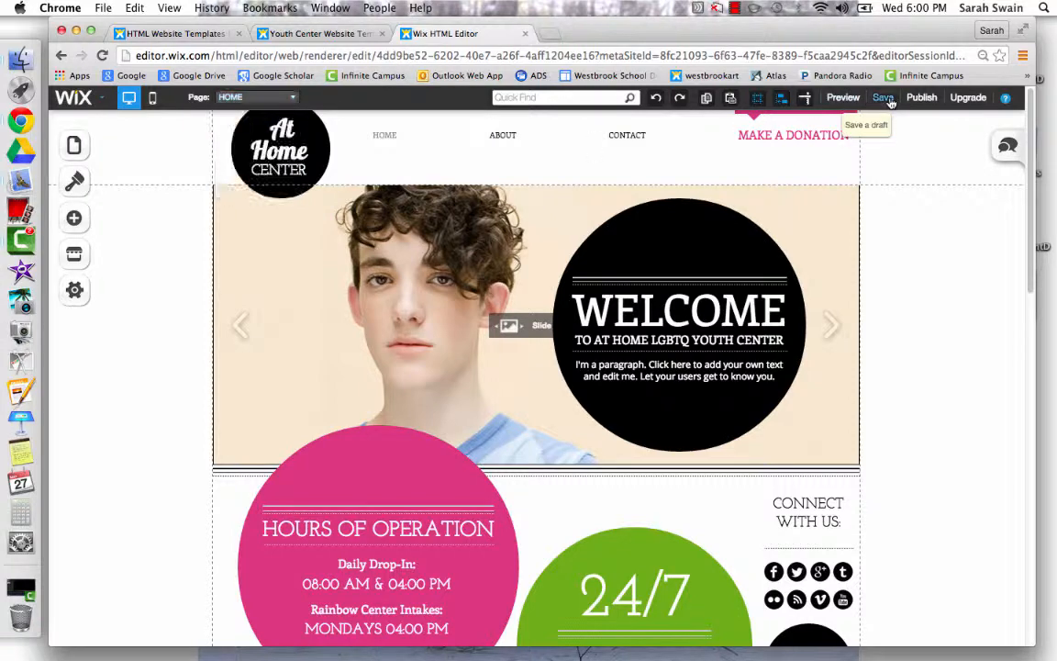
click(890, 102)
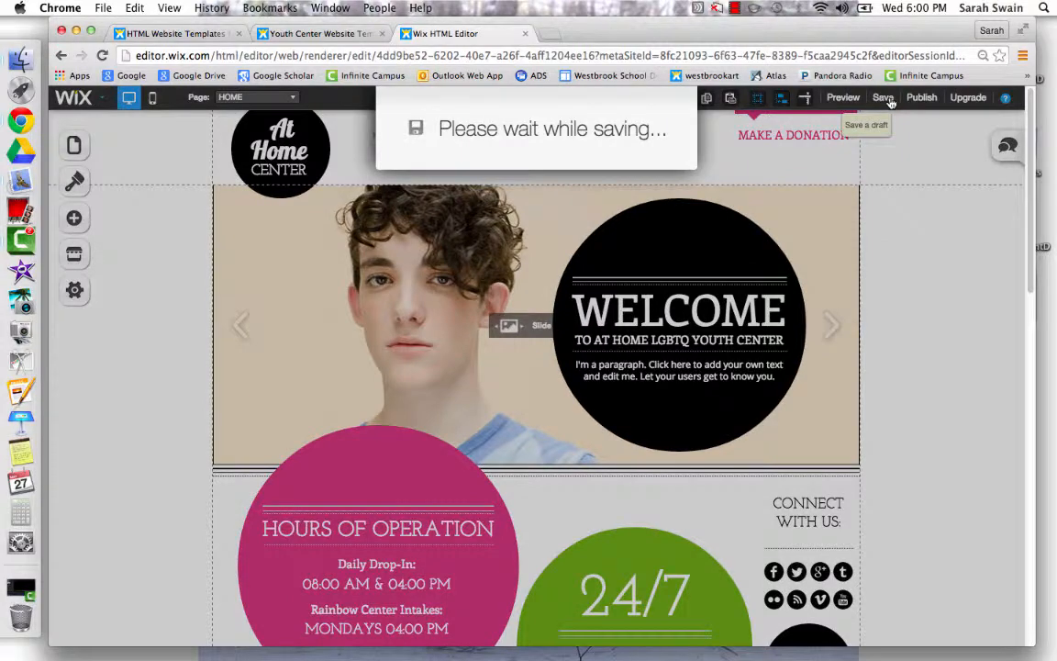